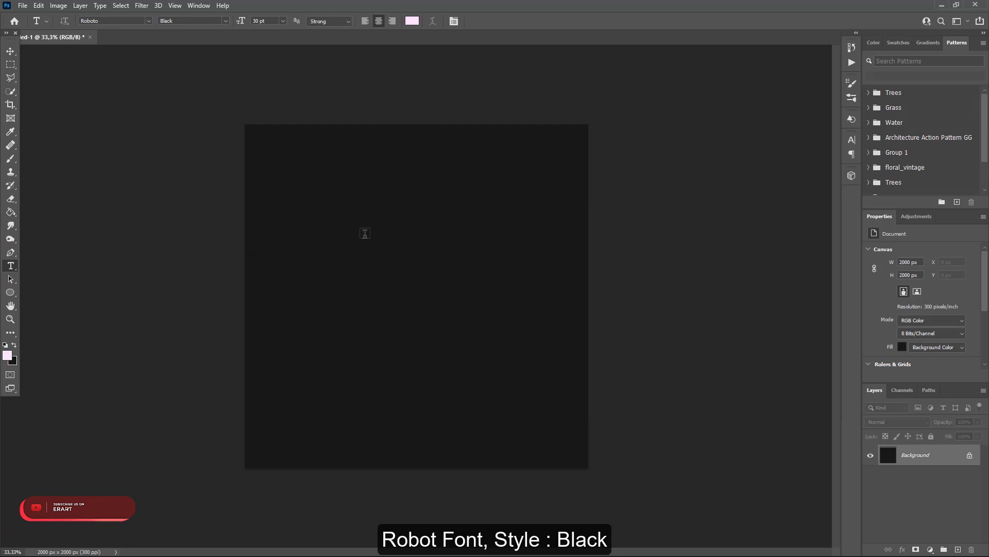
- Add the text SIXSTAR in the upper part of the canvas and set its font size to 60 pt
click(368, 243)
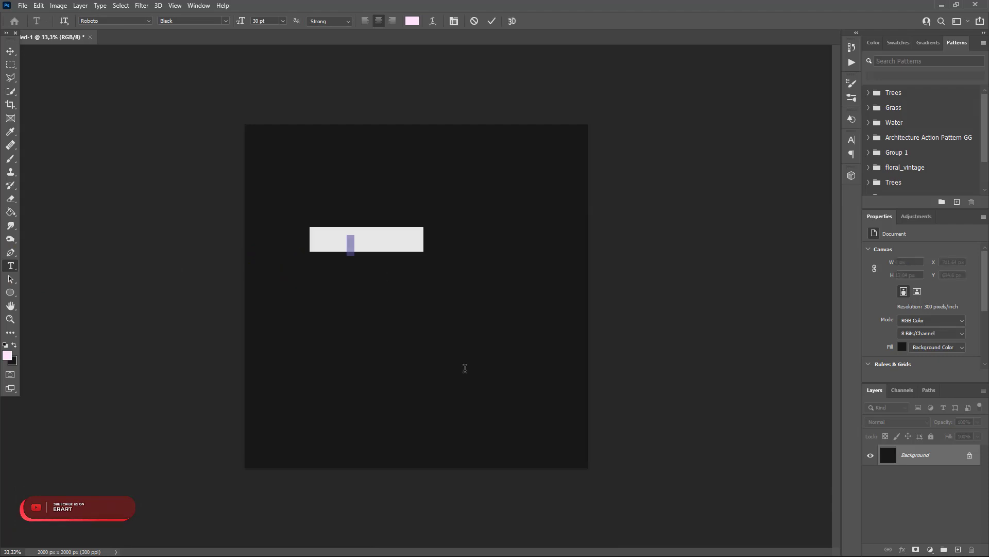
text(SIXST)
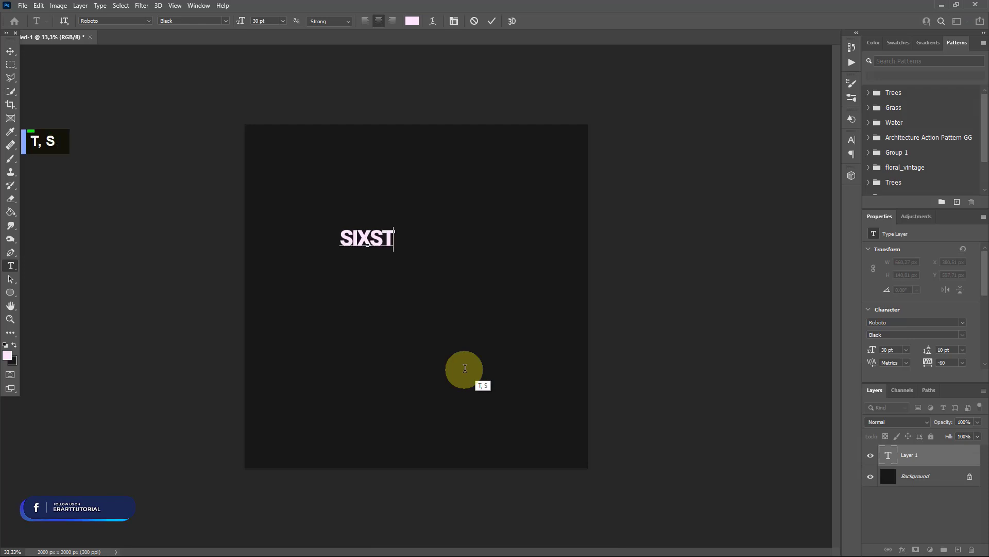
text(AR)
key(ctrl+a)
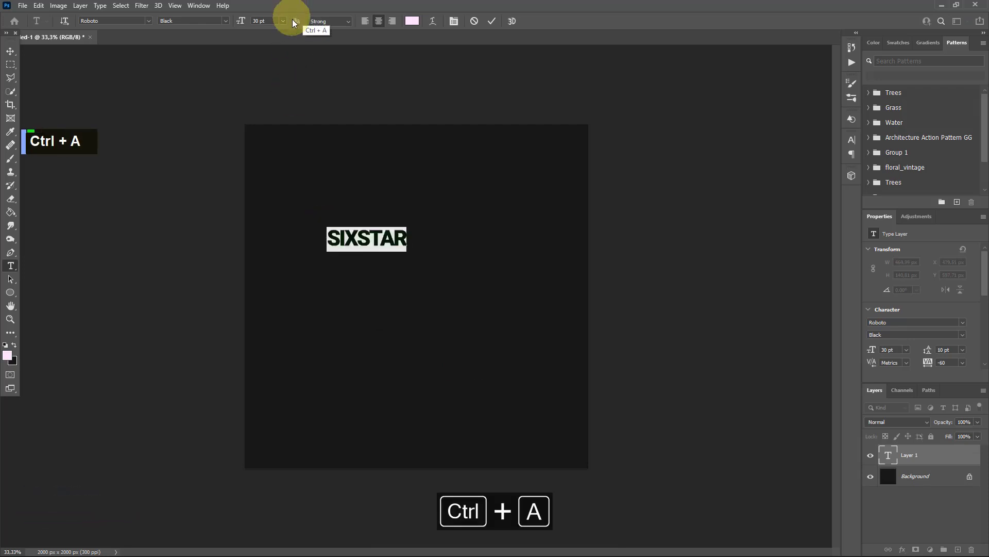
click(282, 21)
click(270, 137)
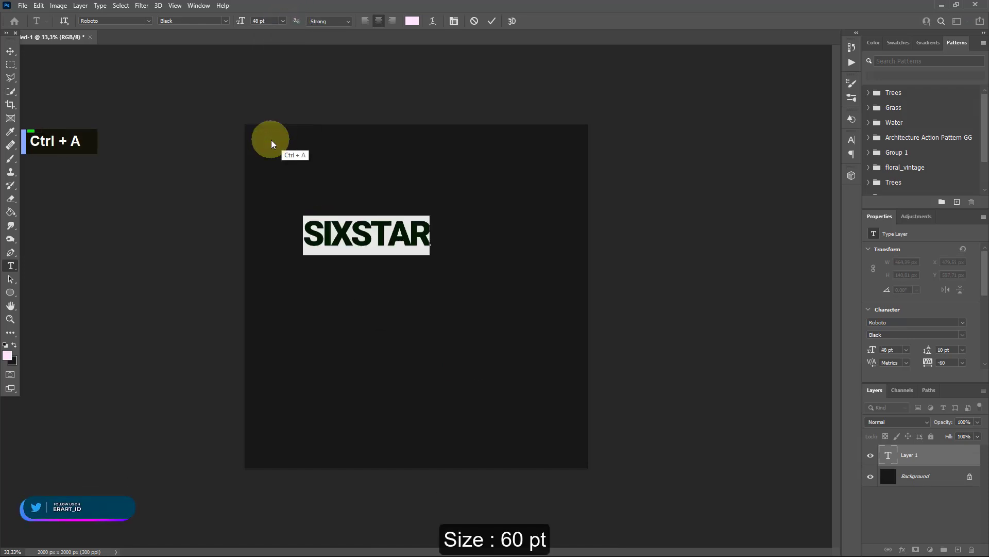
click(283, 21)
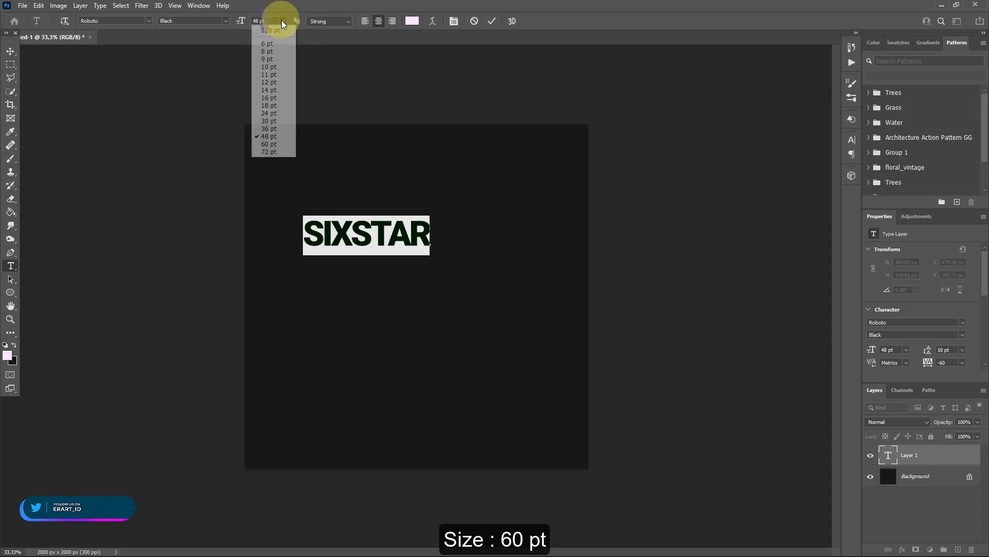
click(276, 143)
- Warp the SIXSTAR text with the horizontal Arch style, 10% bend and 55% horizontal distortion
click(433, 21)
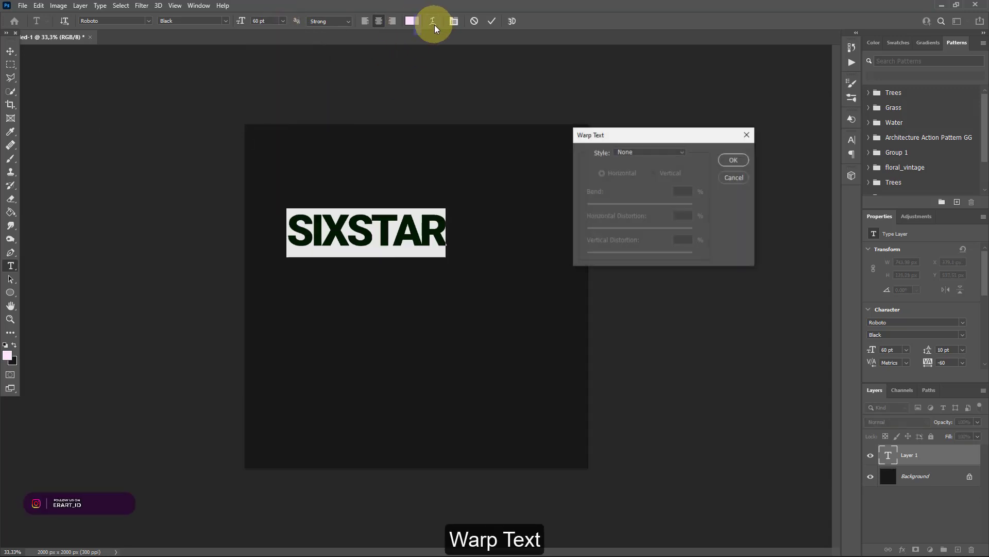
click(661, 151)
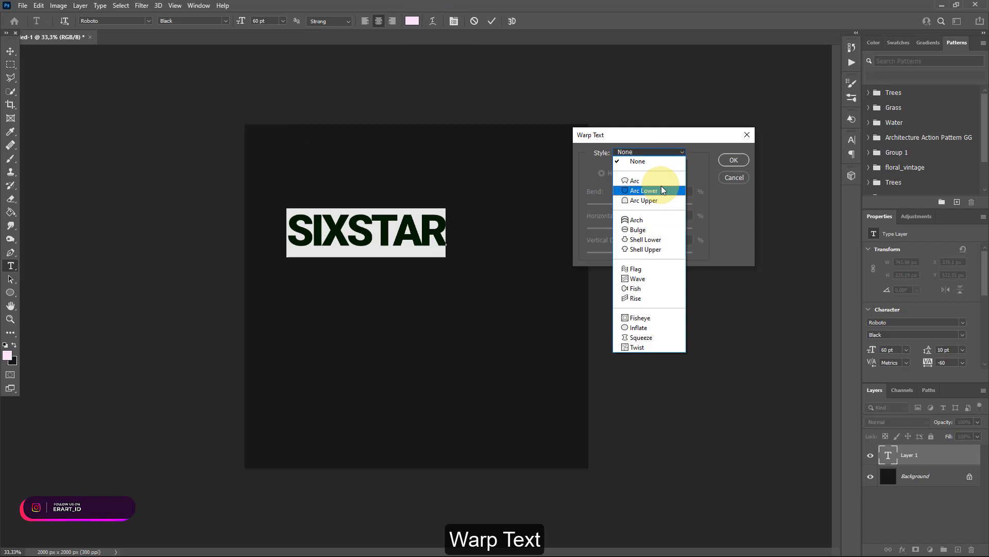
click(639, 220)
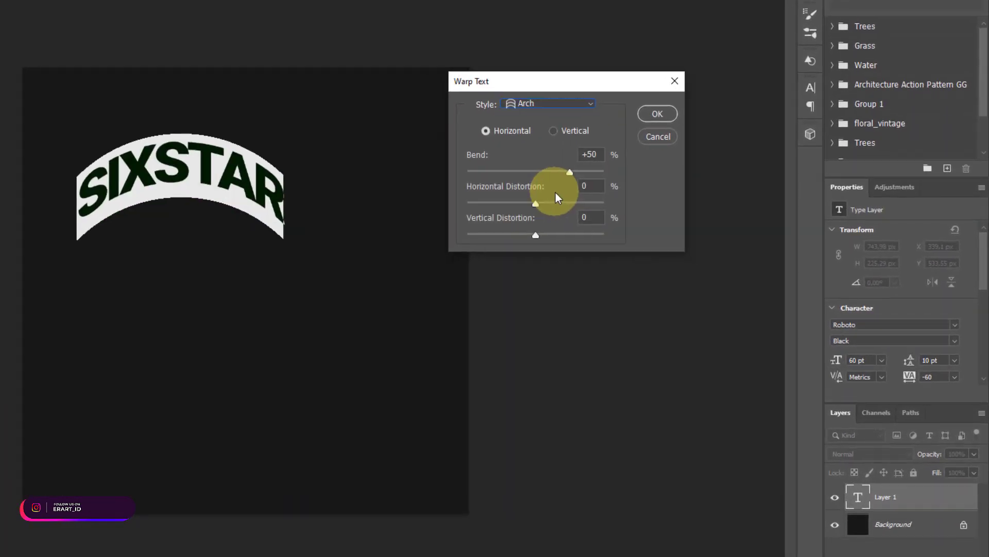
double_click(590, 186)
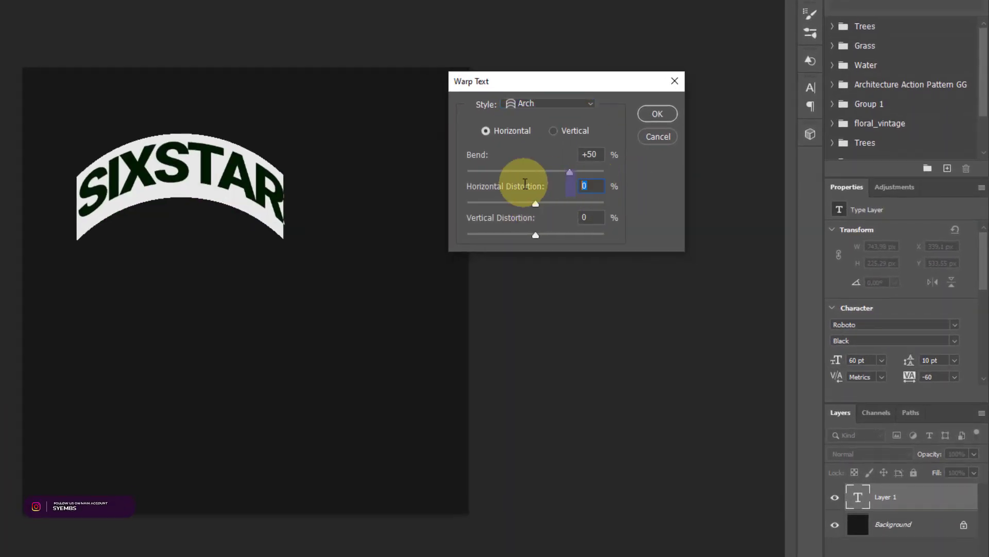
text(55)
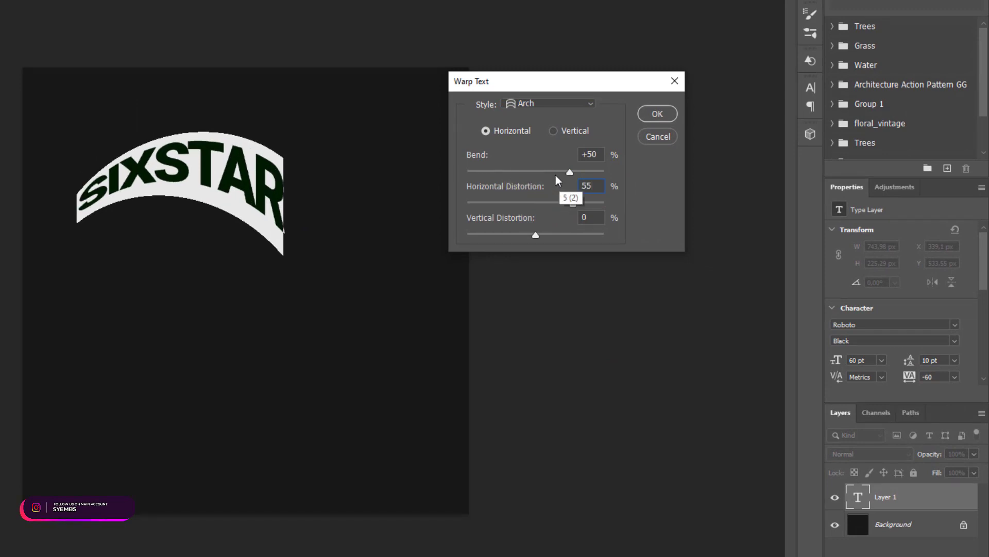
click(596, 152)
double_click(598, 155)
text(10)
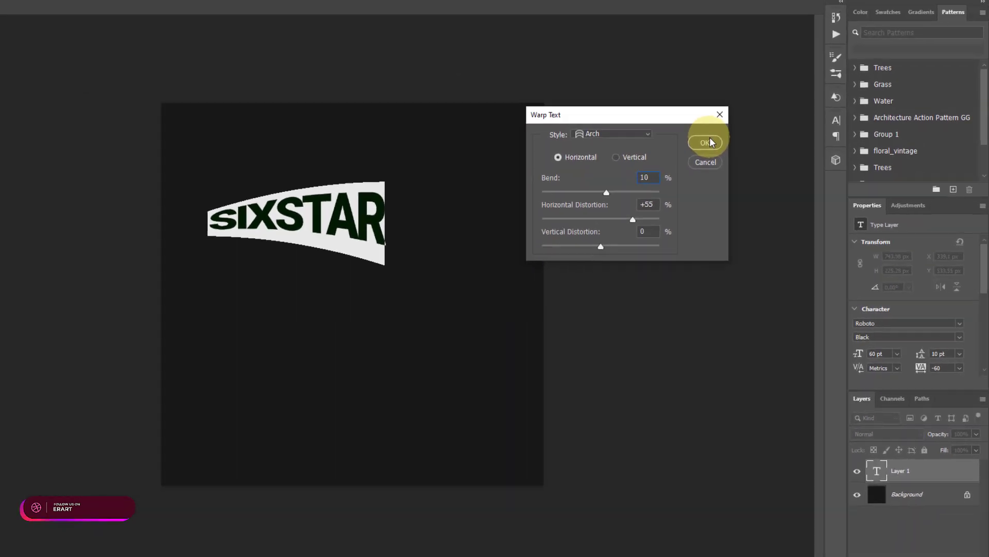
click(663, 114)
- Centre the warped SIXSTAR text horizontally on the whole canvas, then clear the selection
click(6, 48)
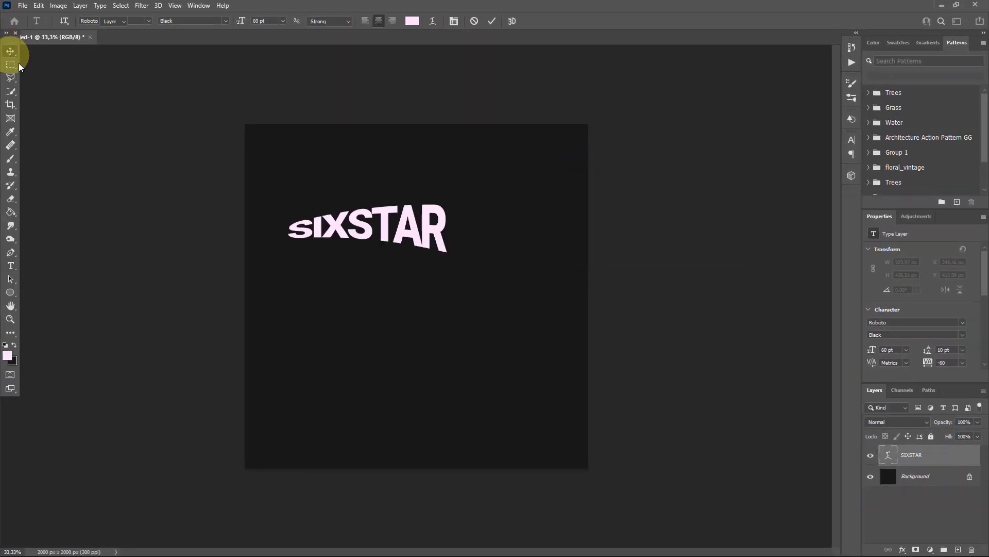
key(ctrl+a)
click(236, 24)
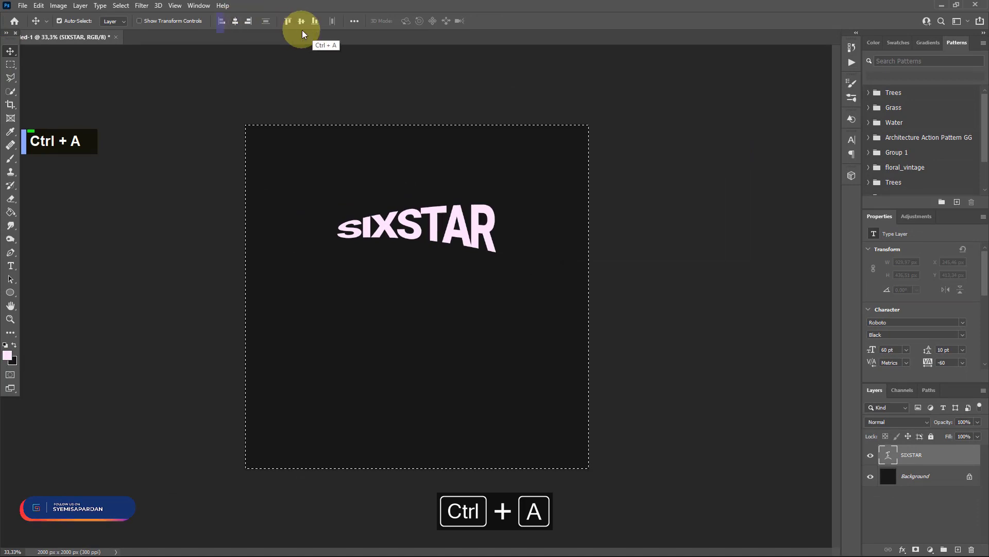
key(ctrl+d)
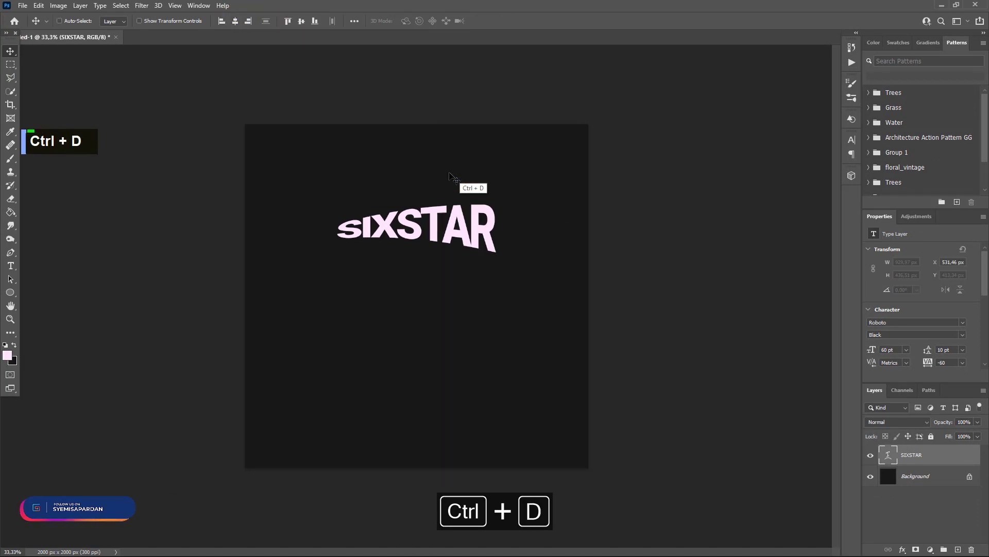
- Duplicate the SIXSTAR layer, place the copy directly below the original and flip it horizontally
key(ctrl+j)
drag(479, 216, 483, 264)
click(38, 5)
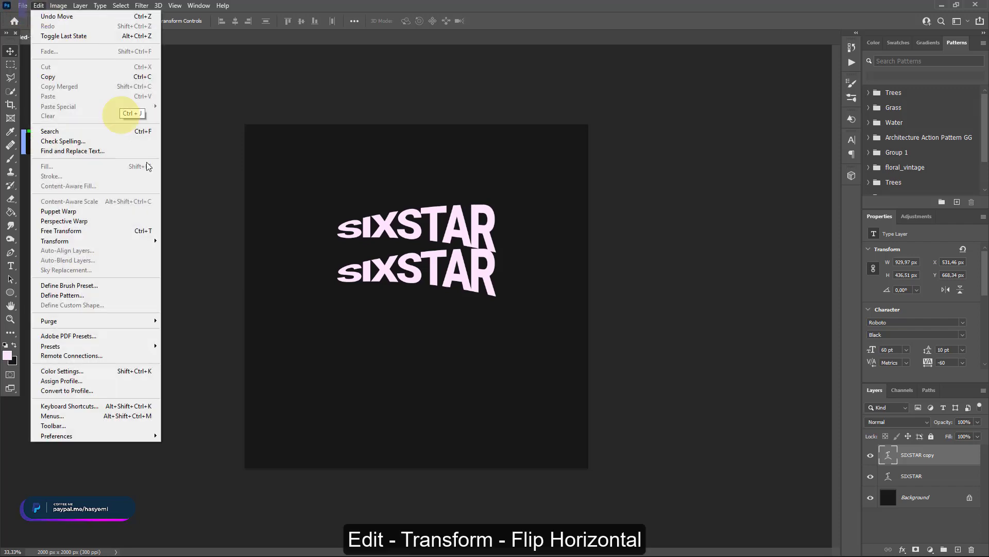
mouse_move(152, 249)
click(204, 400)
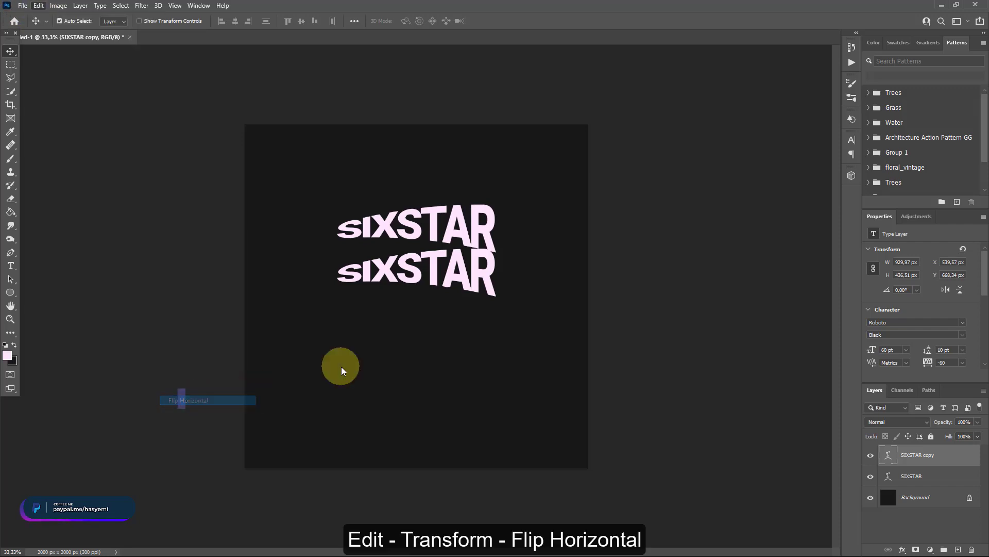
- Nudge the flipped SIXSTAR copy upward until it fits closely beneath the original word with a narrow gap
key(Up)
key(Up)
key(Up)
key(Up)
key(Up)
key(Up)
key(Up)
key(Up)
key(Up)
key(Up)
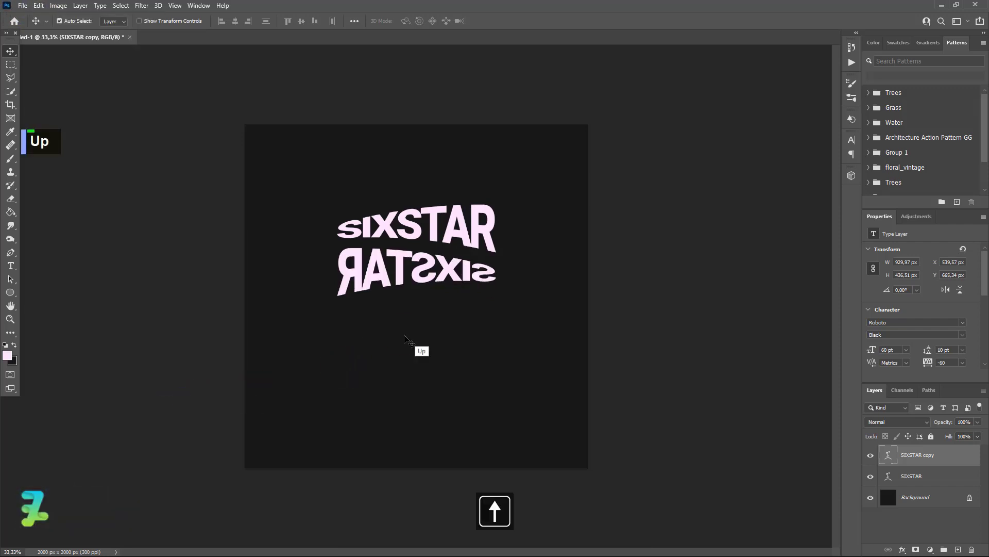
key(Up)
key(Up)
key(Up)
key(Up)
key(Up)
key(Up)
key(Up)
key(Up)
key(Up)
key(Up)
key(Up)
key(Up)
key(Up)
key(Up)
key(Up)
key(Up)
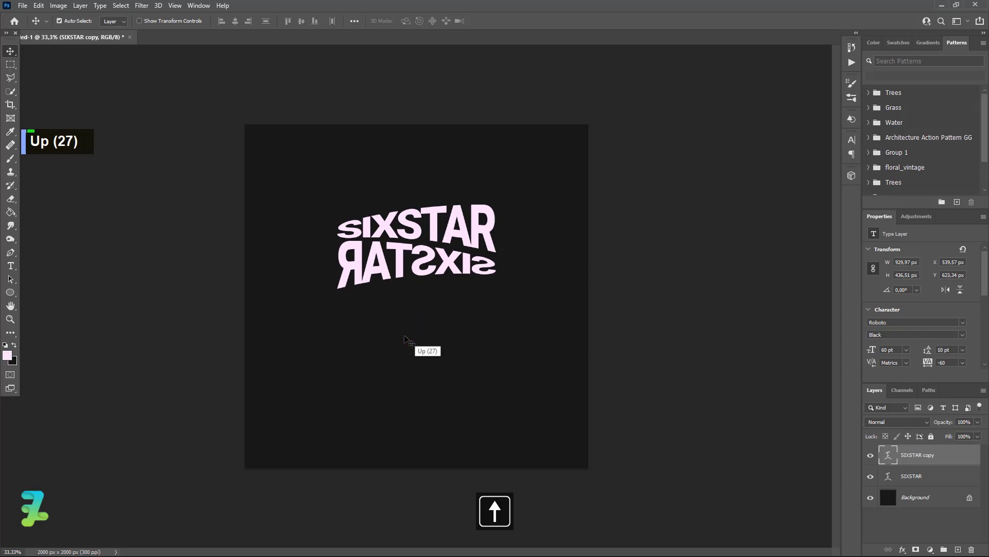
key(Up)
key(Down)
key(Down)
key(Down)
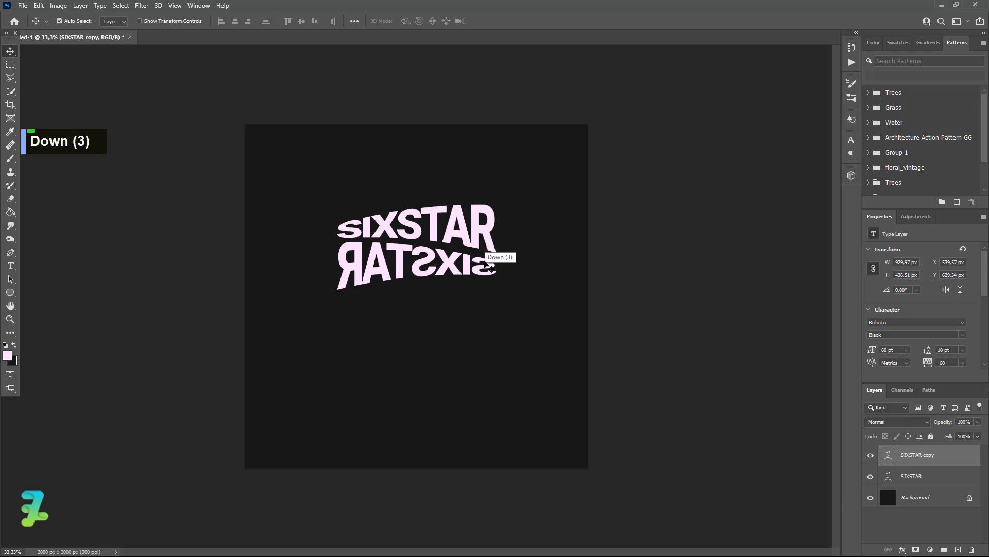
- Start a new text line below the flipped word with the letter A and set its size to 10 pt
click(11, 266)
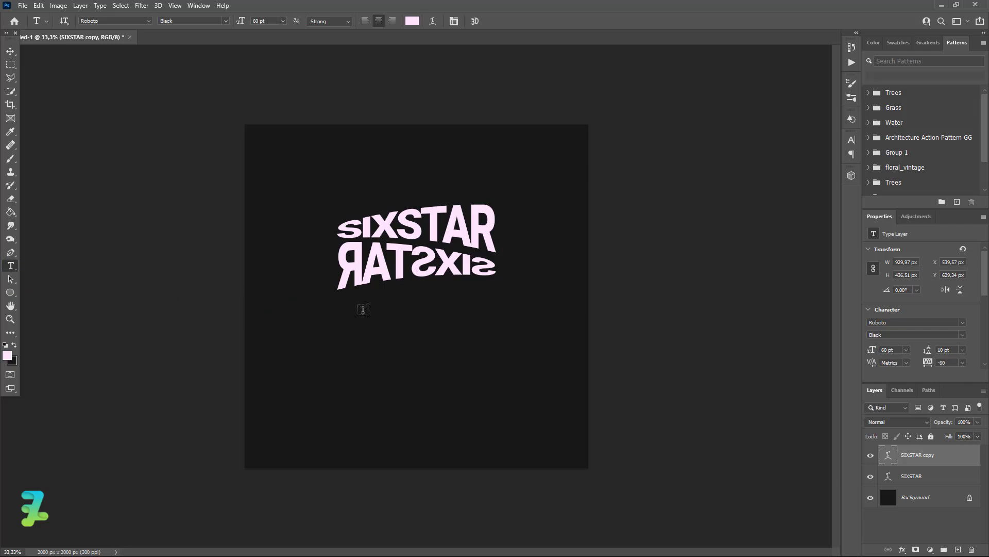
click(362, 309)
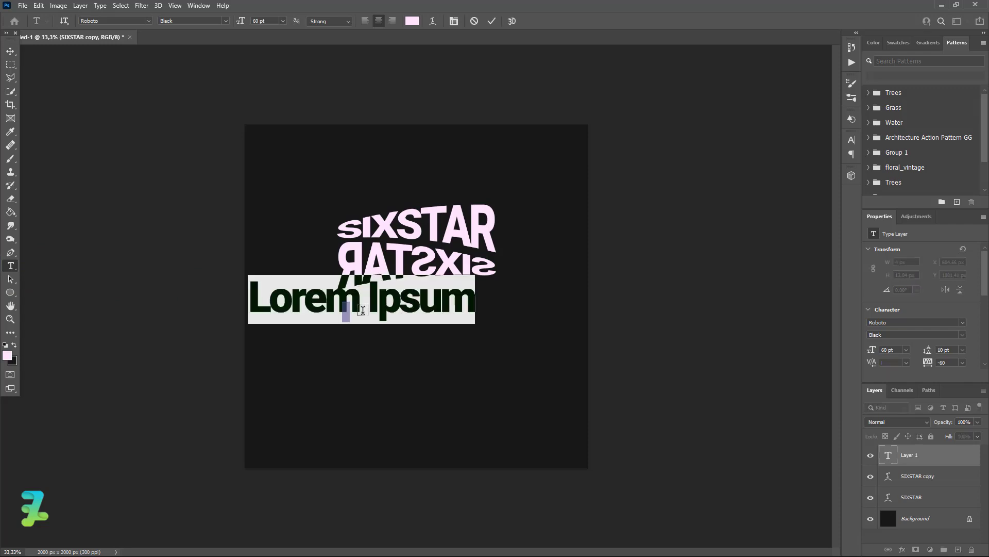
click(283, 21)
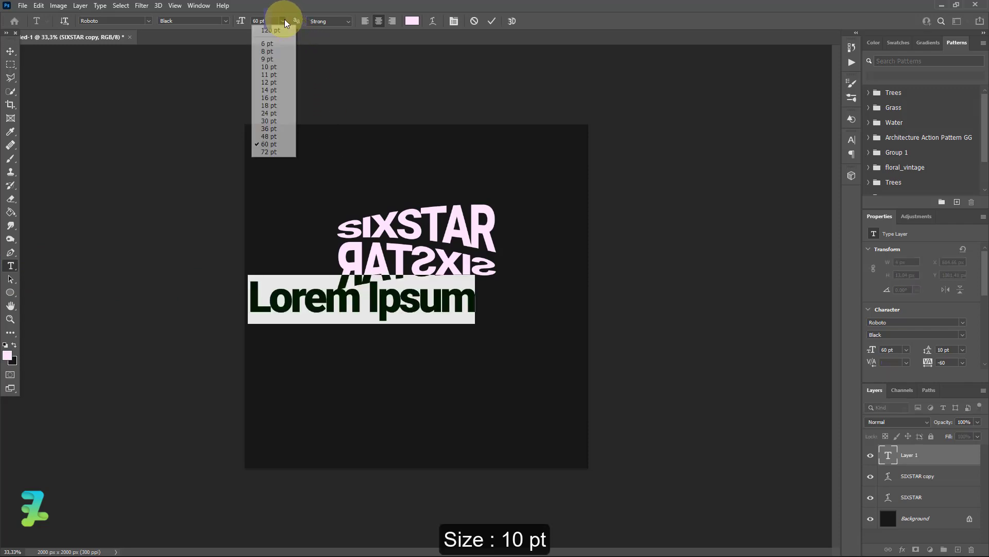
click(269, 44)
text(a)
key(ctrl+a)
click(282, 21)
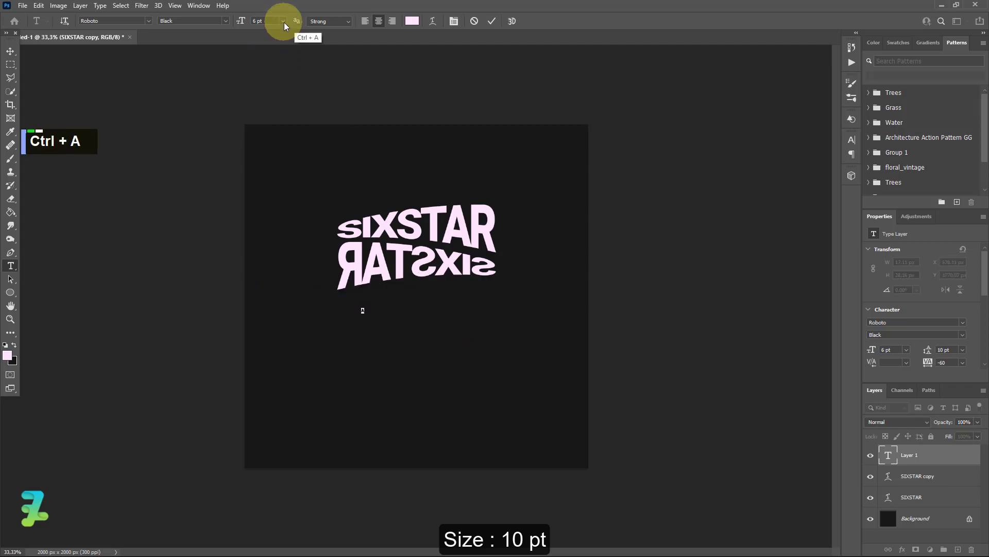
click(278, 66)
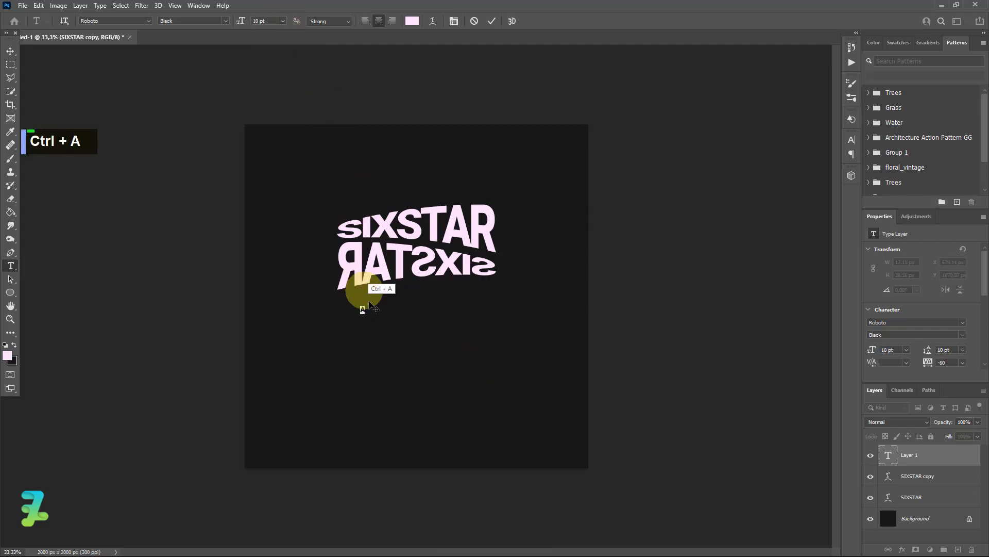
- Complete the small line as A LEGGEND NEVER DIE and move it just under the flipped word, aligned with its left edge
key(space)
key(Right)
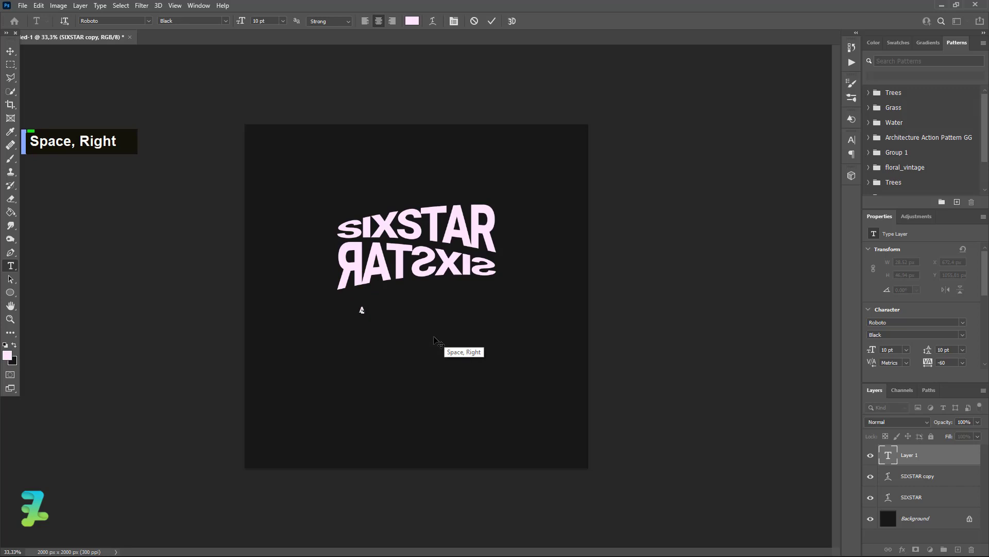
text(l eggend neve)
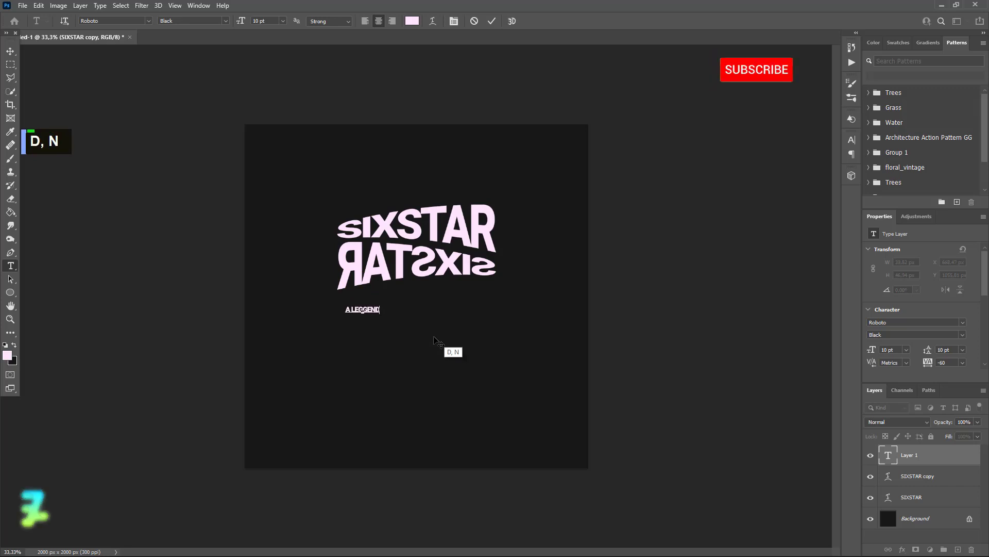
text(r die)
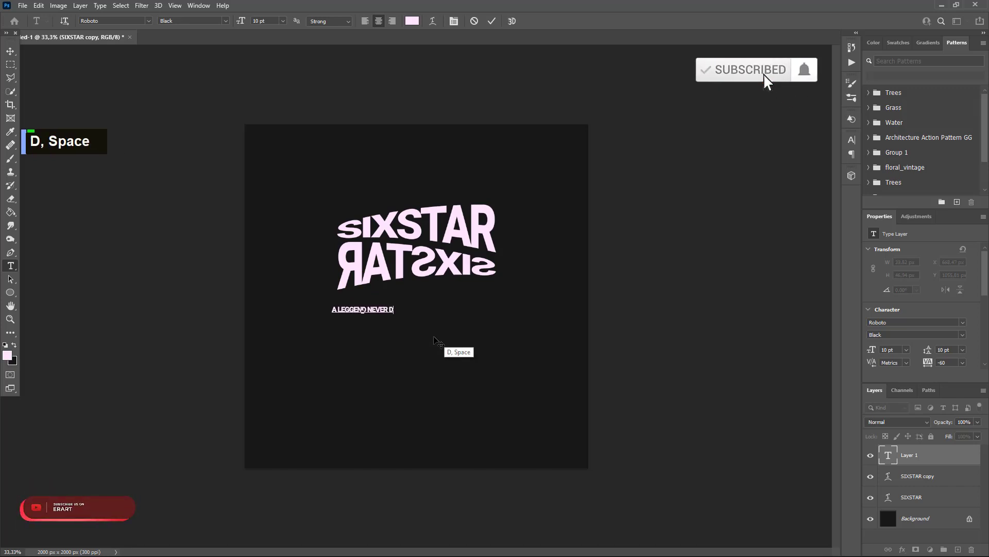
click(10, 51)
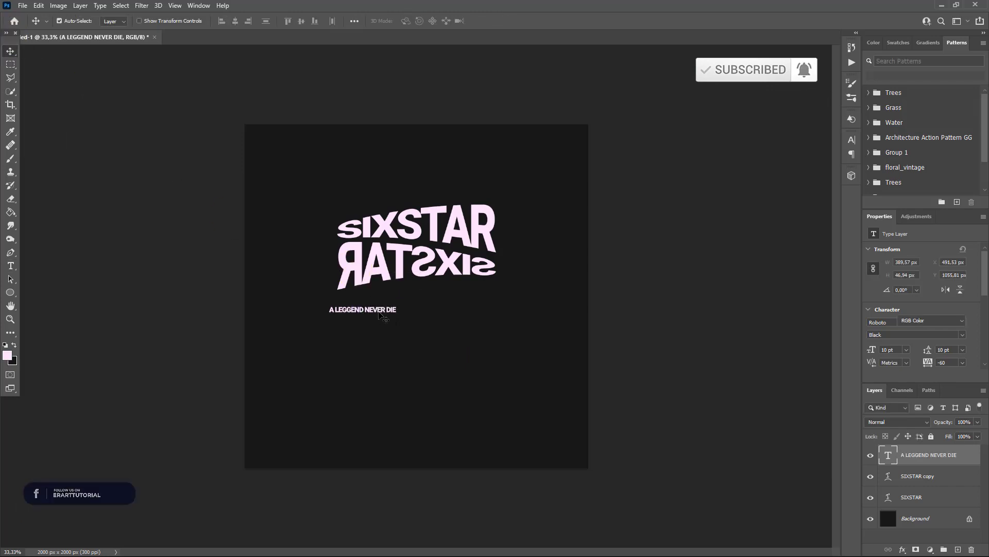
drag(380, 315, 391, 296)
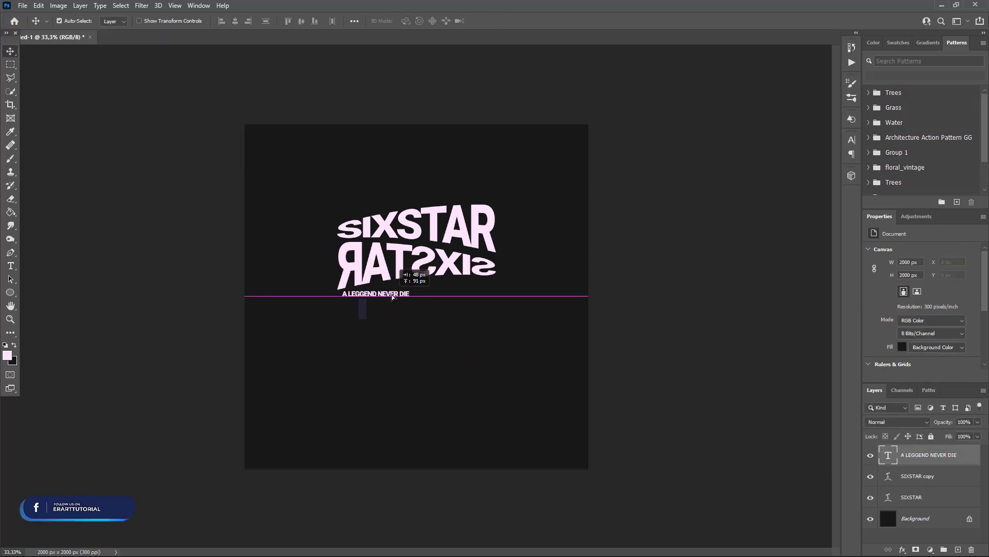
- Correct the tagline's spelling to A LEGEND NEVER DIE and set its size to 12 pt
double_click(889, 455)
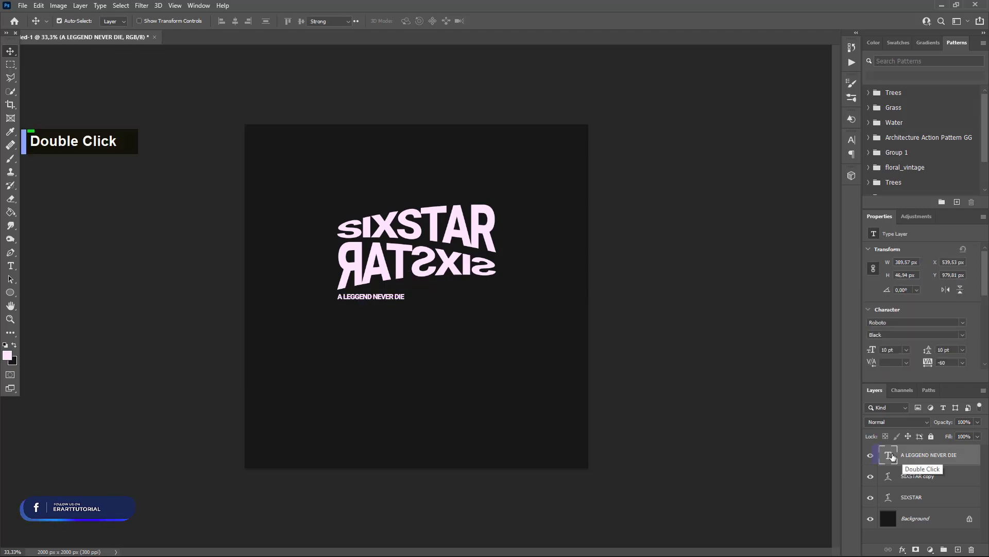
click(354, 297)
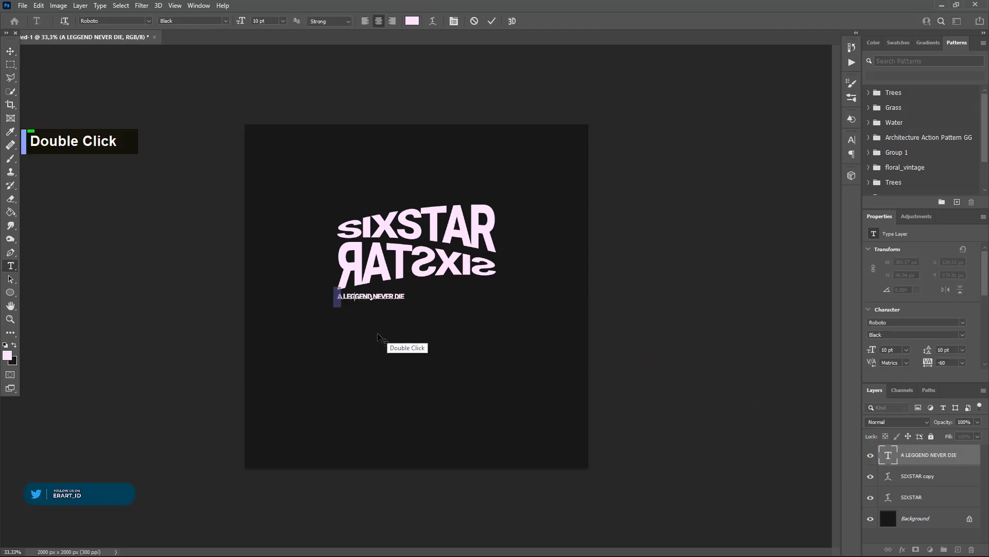
key(BackSpace)
key(ctrl+a)
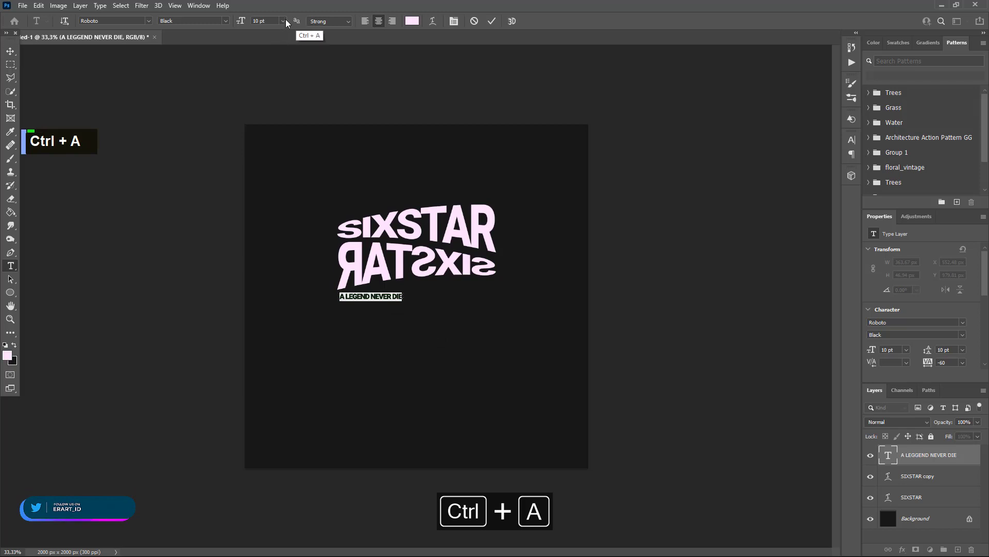
click(283, 20)
click(279, 89)
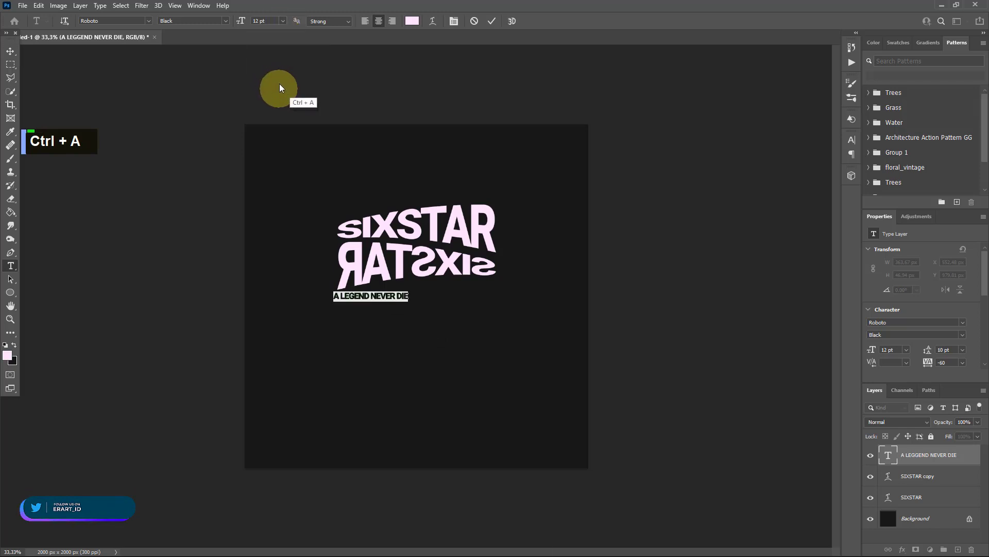
- Scale the tagline to about 213% so it spans the SIXSTAR width, and position it directly below the flipped word
click(10, 51)
drag(379, 298, 493, 260)
key(ctrl+t)
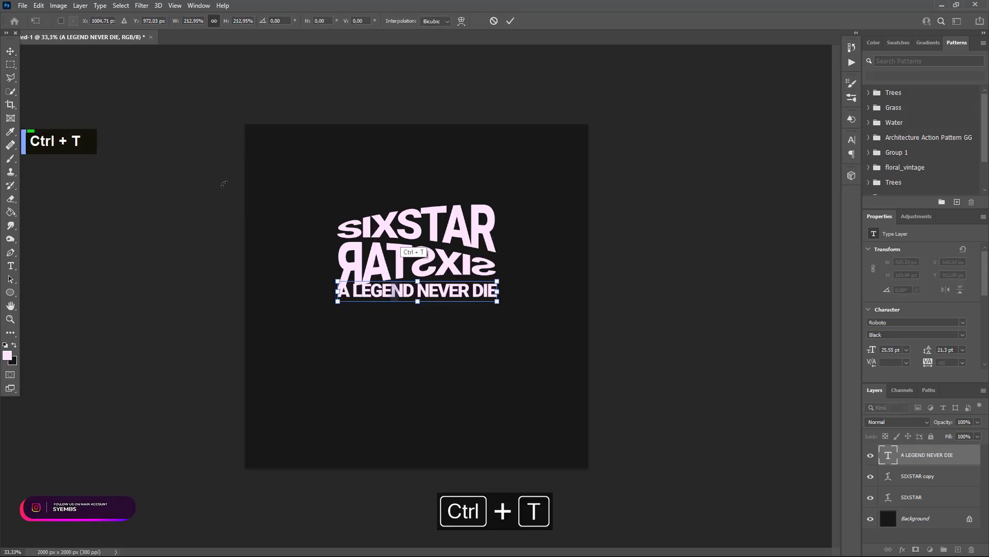
click(668, 342)
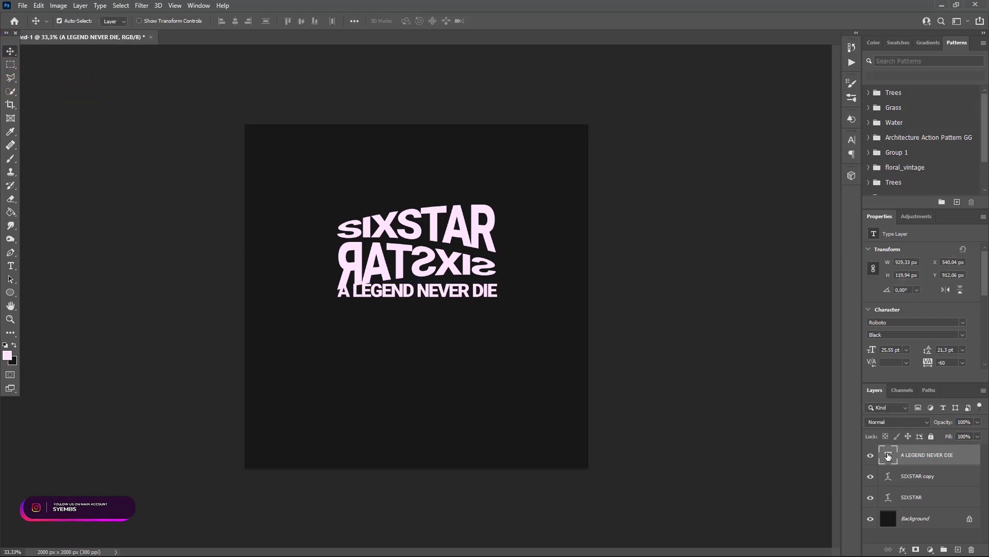
- Warp the tagline with a horizontal Arc style, using a bend of +8% and a horizontal distortion of +40%
double_click(889, 454)
click(432, 21)
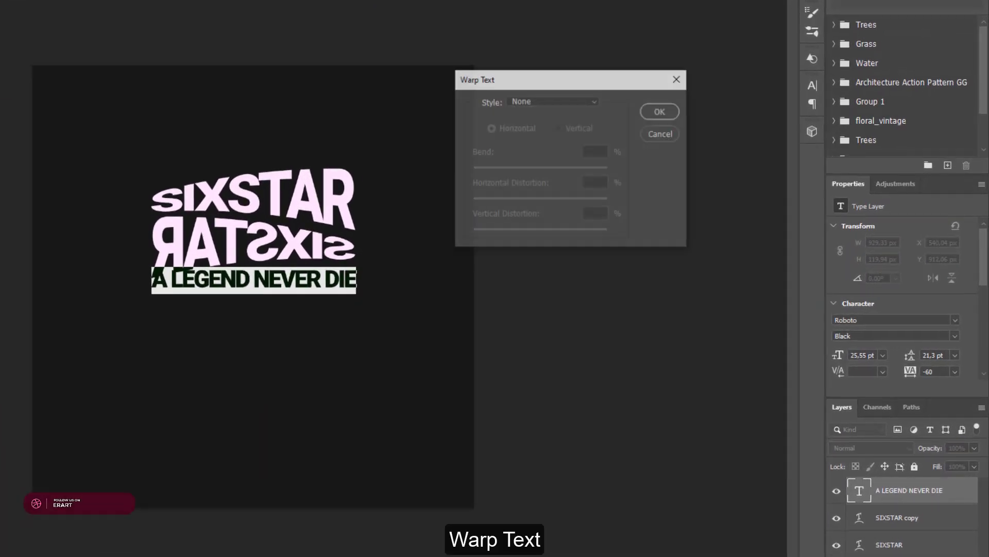
click(623, 150)
click(529, 135)
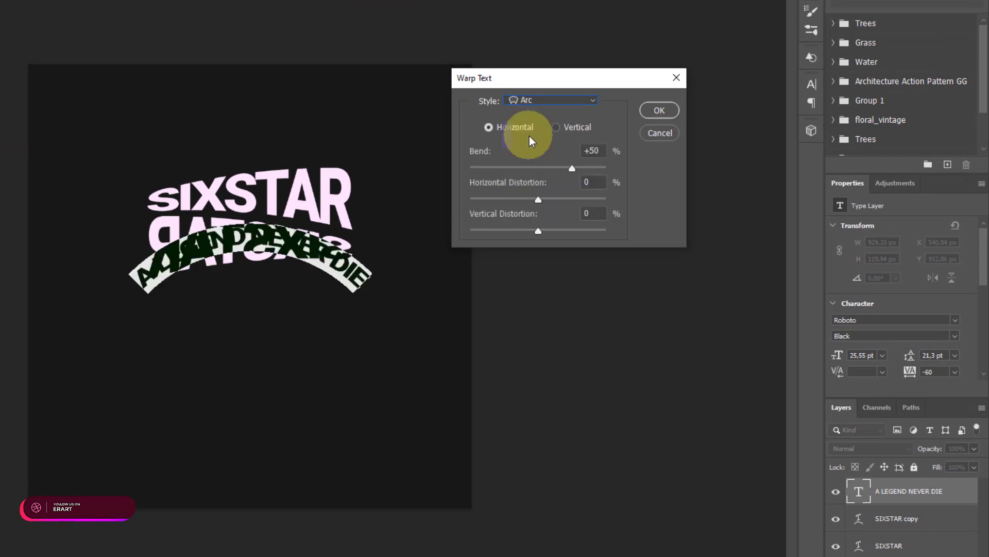
drag(570, 171, 558, 193)
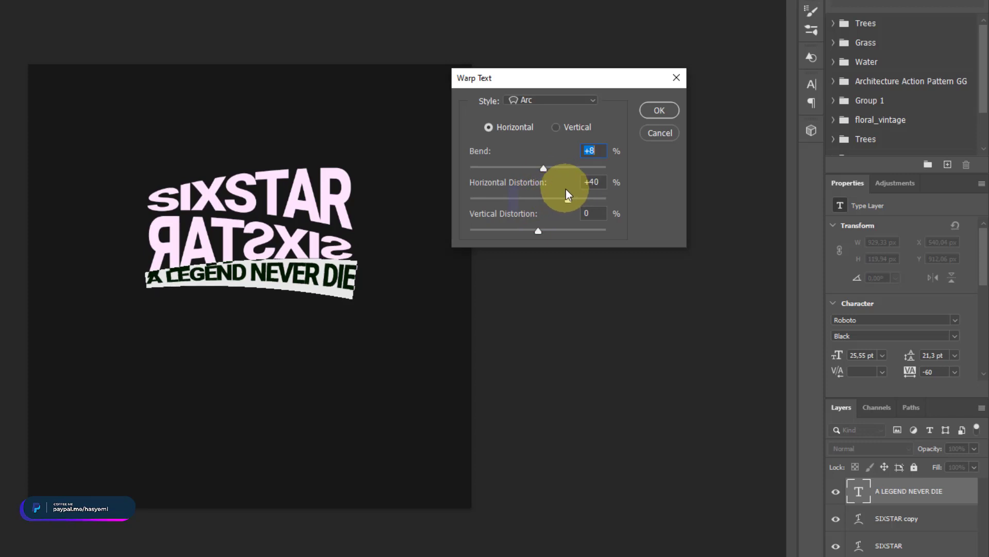
drag(566, 189, 566, 190)
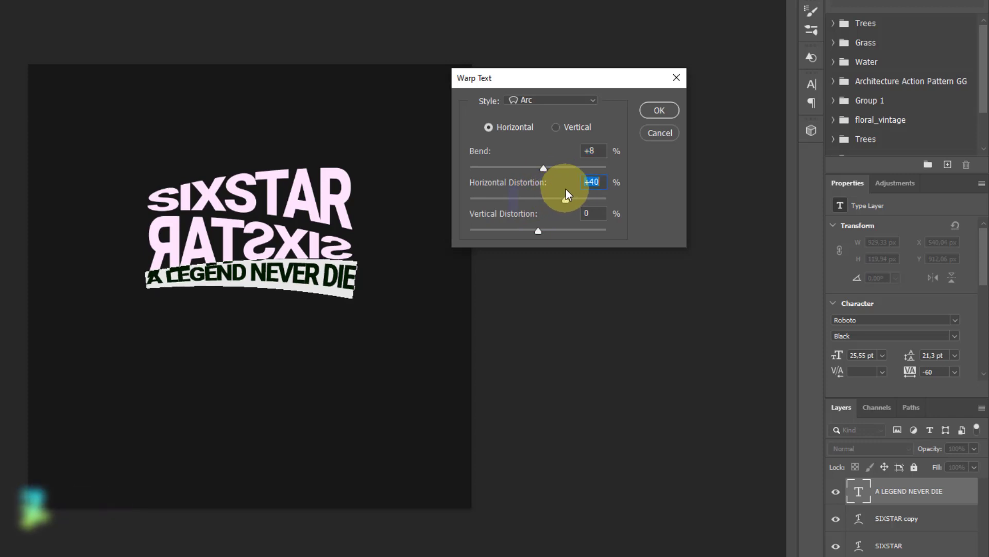
click(671, 111)
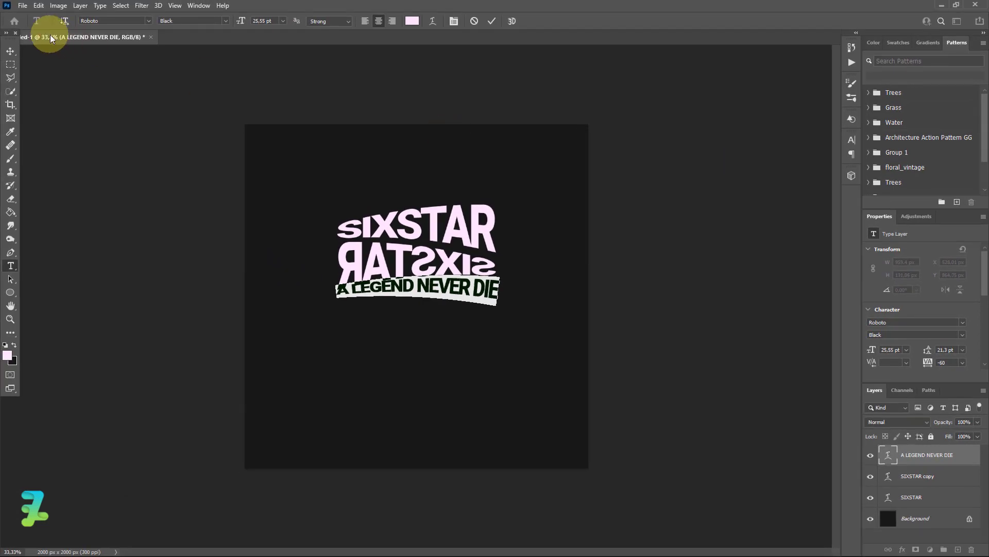
- Nudge the tagline down and rotate it to about -2.5° so it follows the lower edge of the flipped word
click(9, 51)
key(Down)
key(Down)
key(Down)
key(Down)
key(Down)
key(Down)
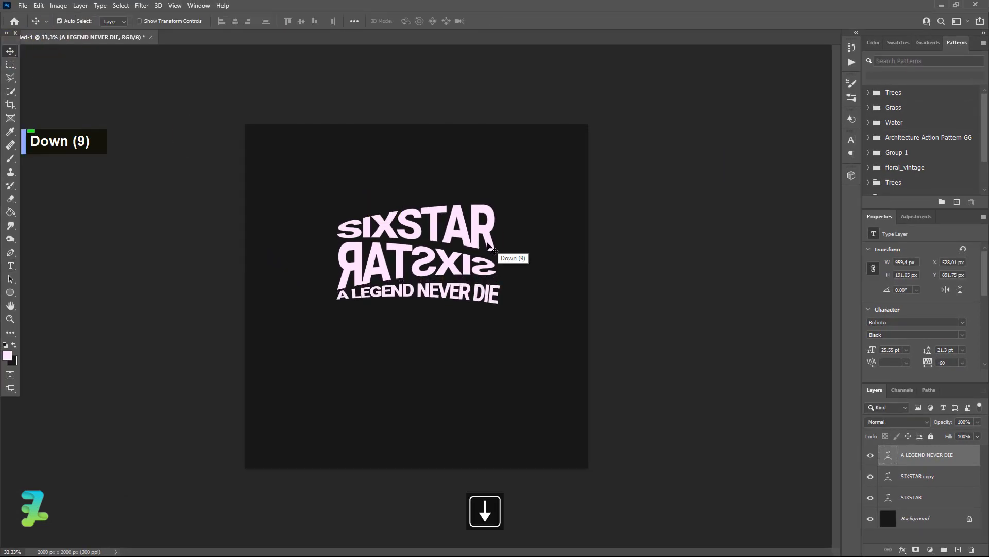
key(ctrl+t)
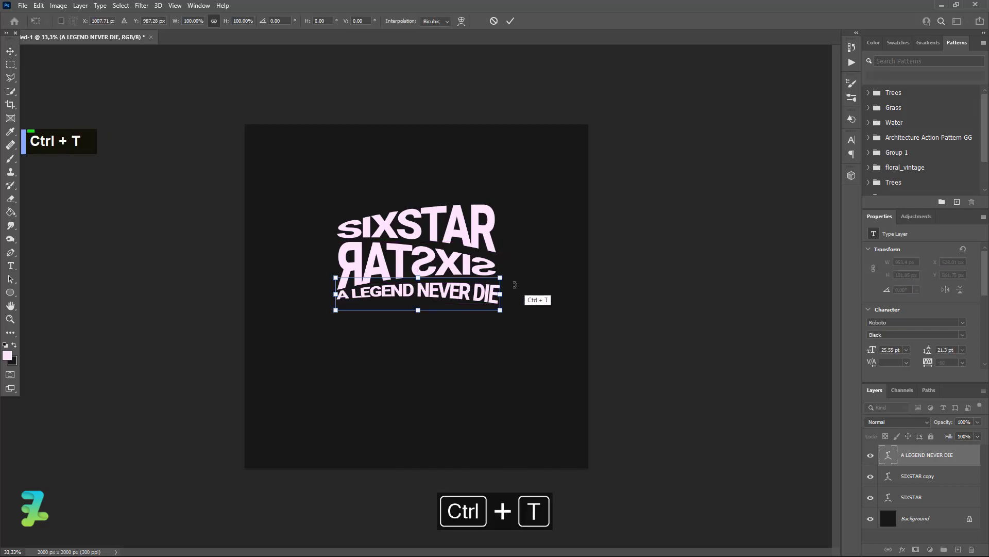
drag(518, 284, 527, 273)
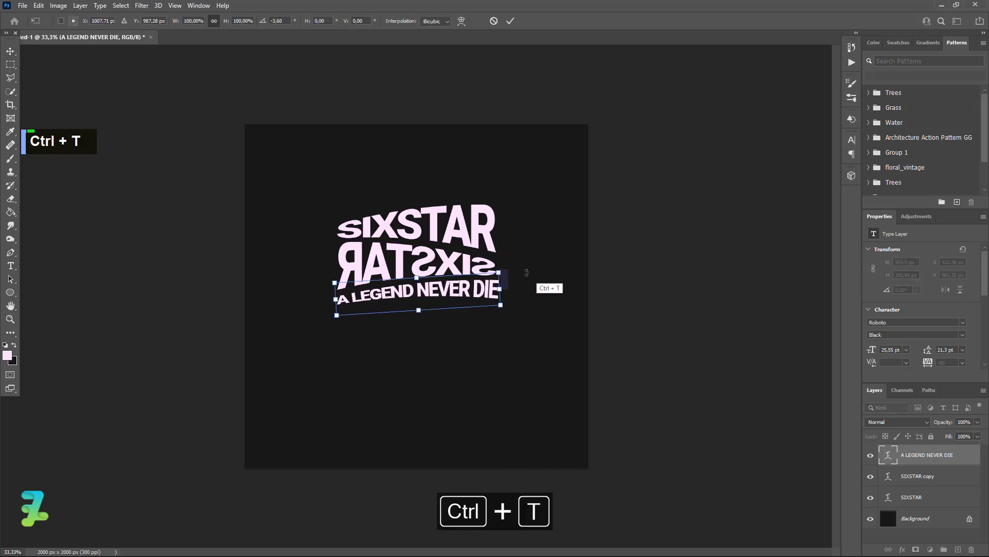
key(Left)
key(Left)
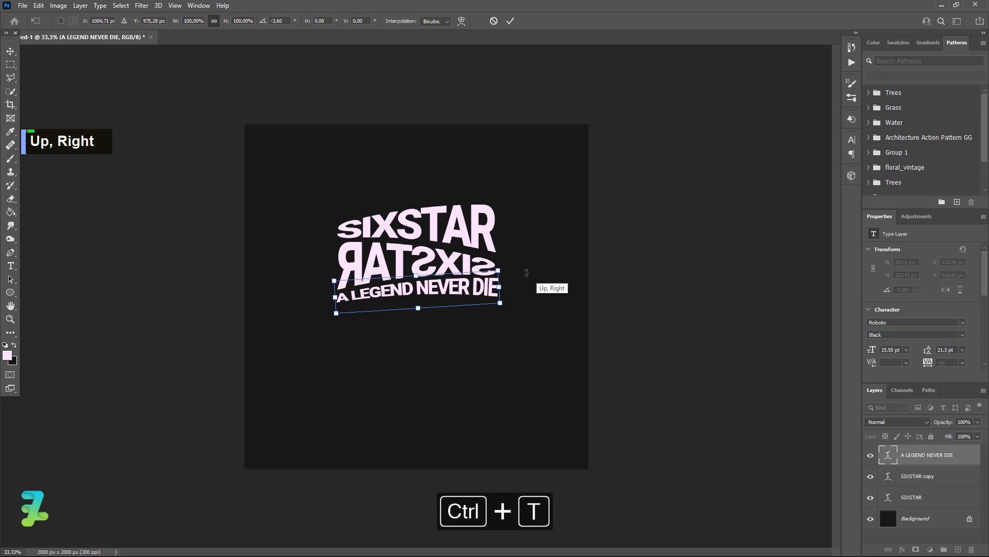
key(Down)
drag(528, 273, 531, 274)
key(Up)
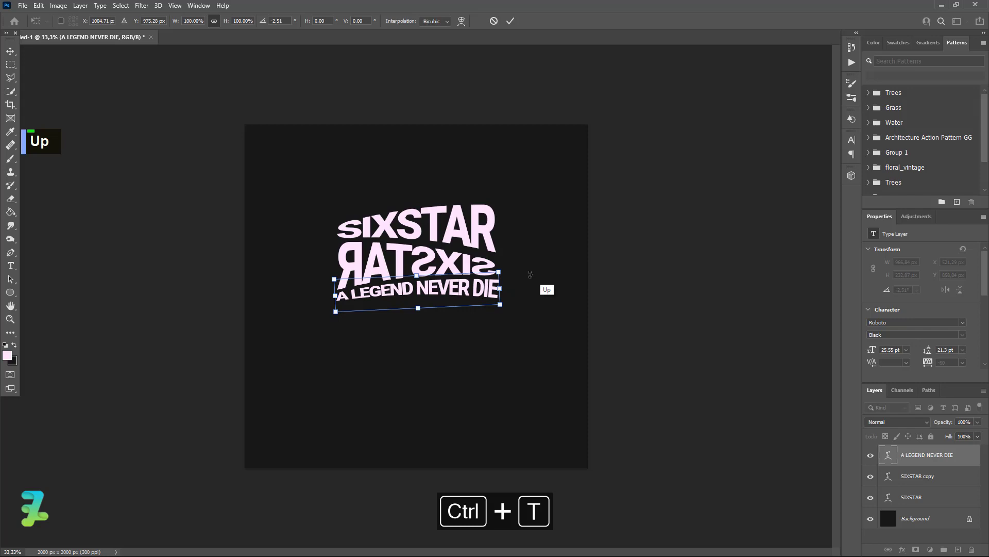
click(11, 51)
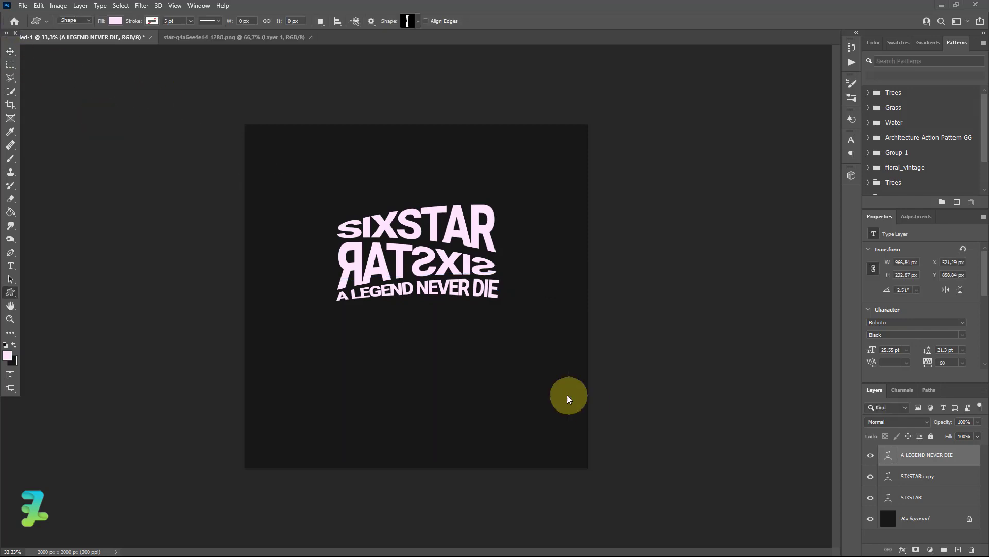
- Float the star PNG in its own window, copy the star into the SIXSTAR design and close the star file
click(252, 38)
right_click(253, 38)
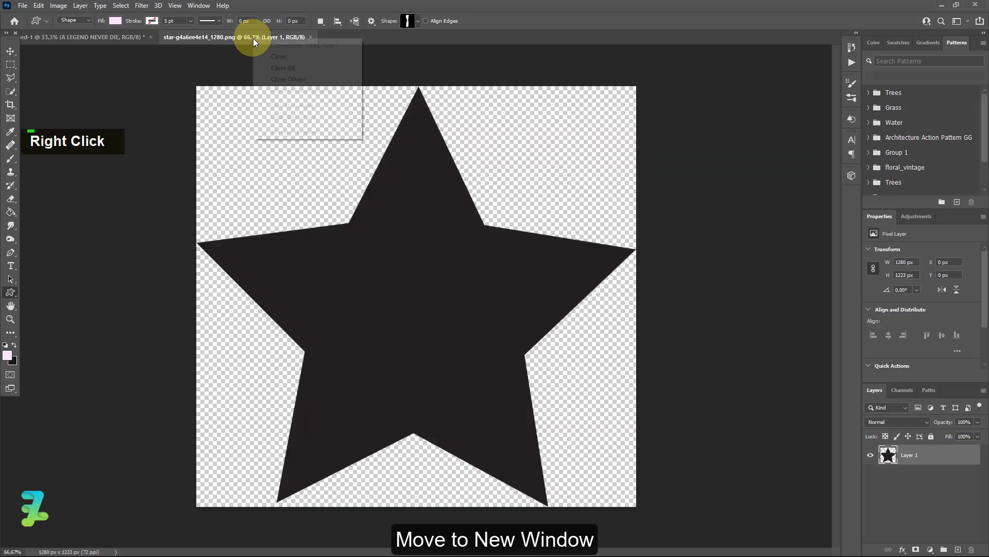
click(299, 92)
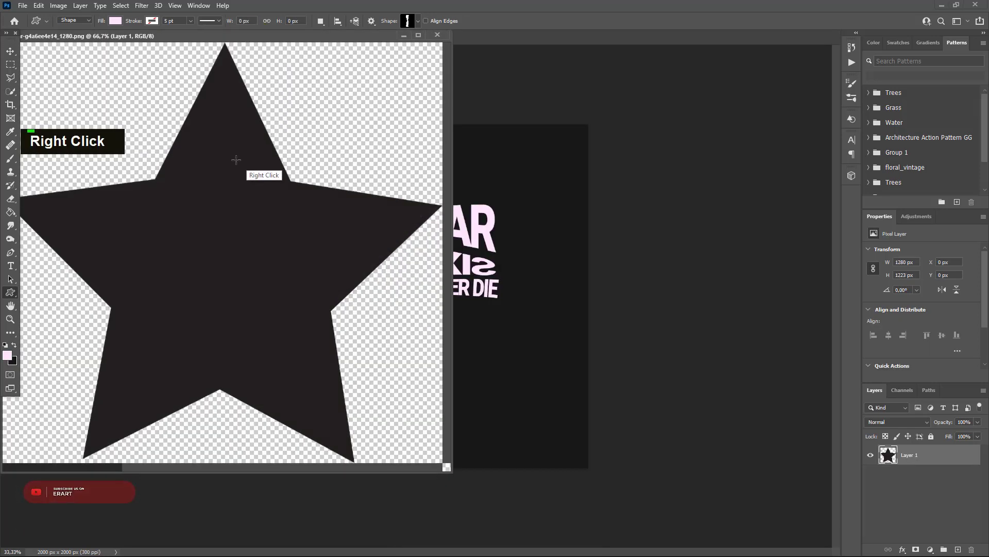
key(v)
drag(188, 162, 481, 350)
click(440, 36)
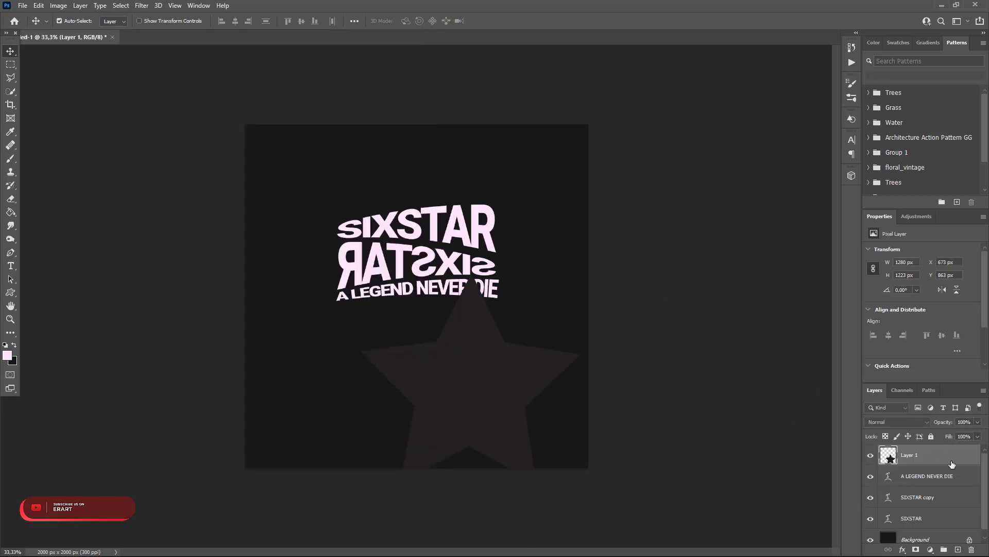
- Add a Color Overlay to the star in the lettering's light pink, #ffe5fd
double_click(945, 458)
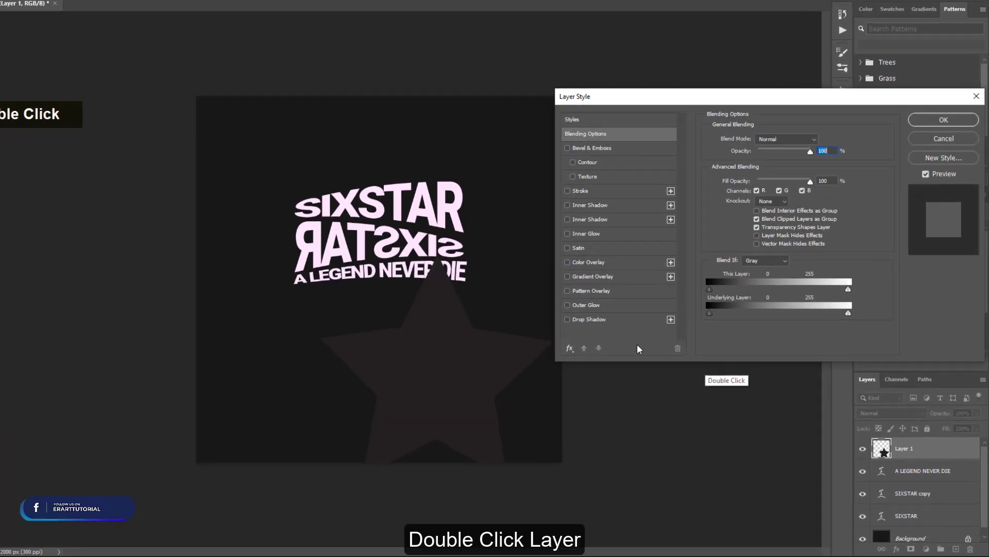
click(613, 281)
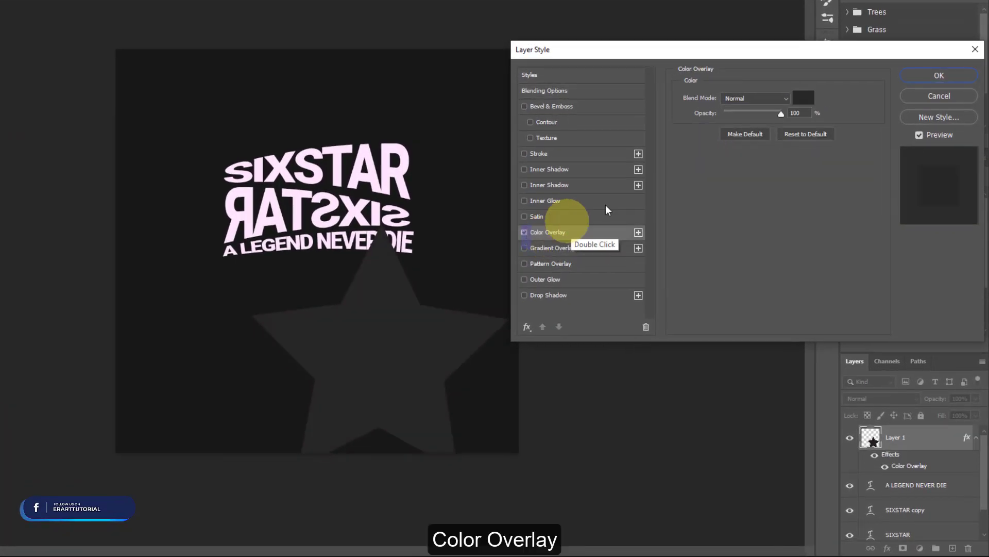
click(798, 103)
click(420, 148)
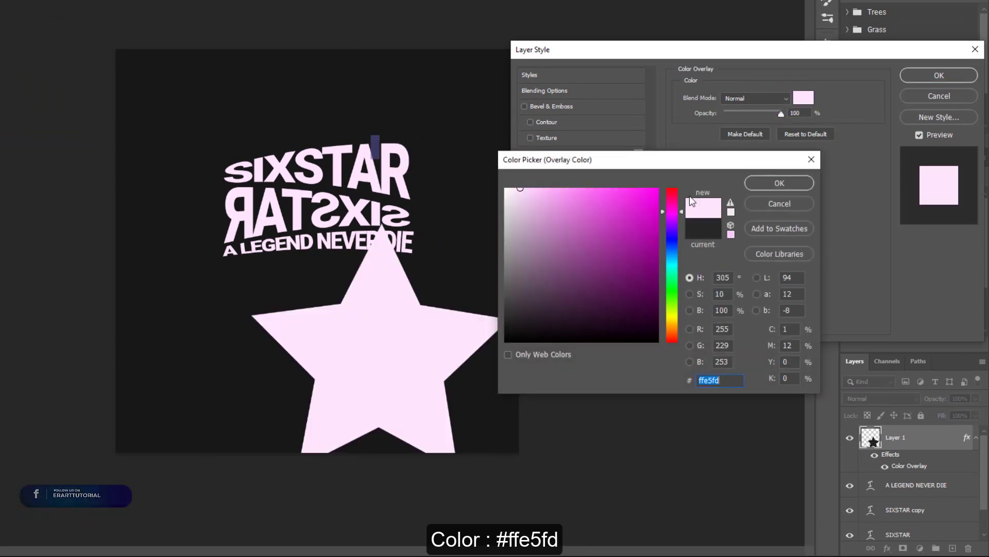
click(779, 183)
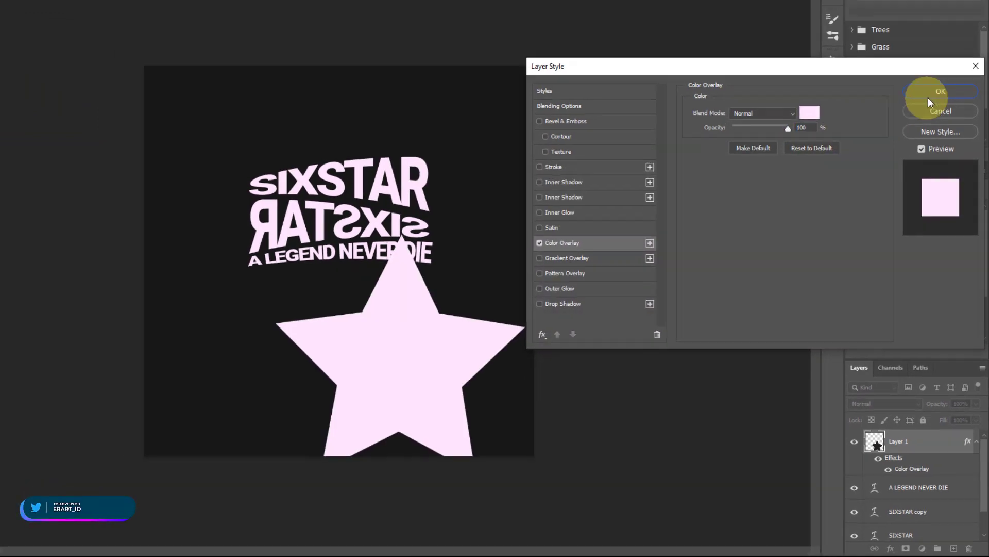
click(928, 97)
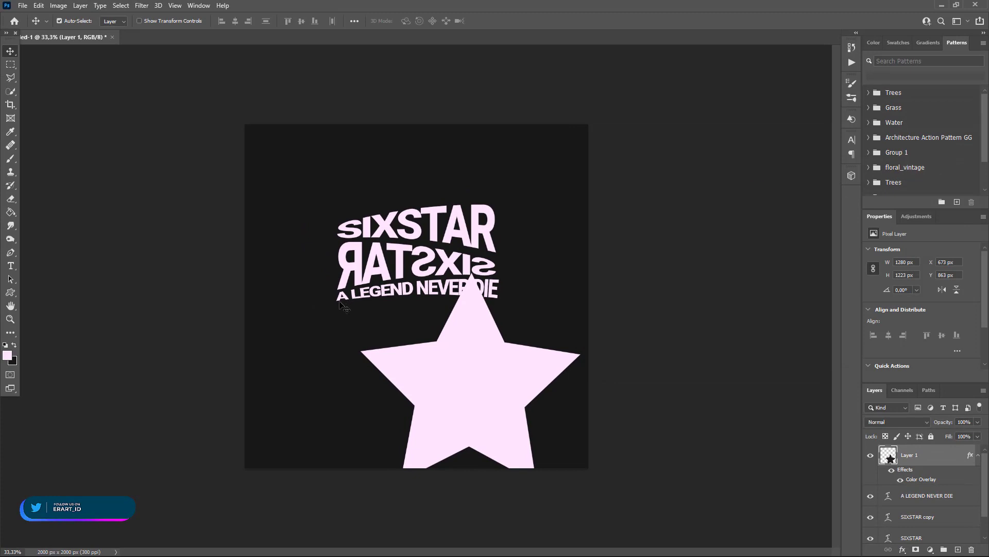
- Scale the star to about 7% and place it just below the tagline, under the word LEGEND
key(ctrl+t)
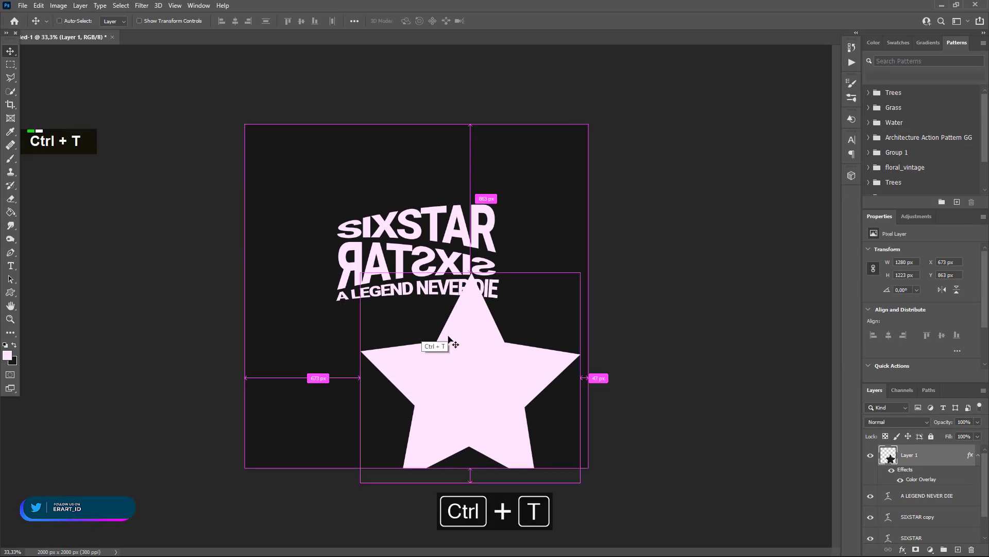
drag(482, 360, 407, 337)
drag(515, 237, 359, 307)
key(ctrl+equal)
key(ctrl+equal)
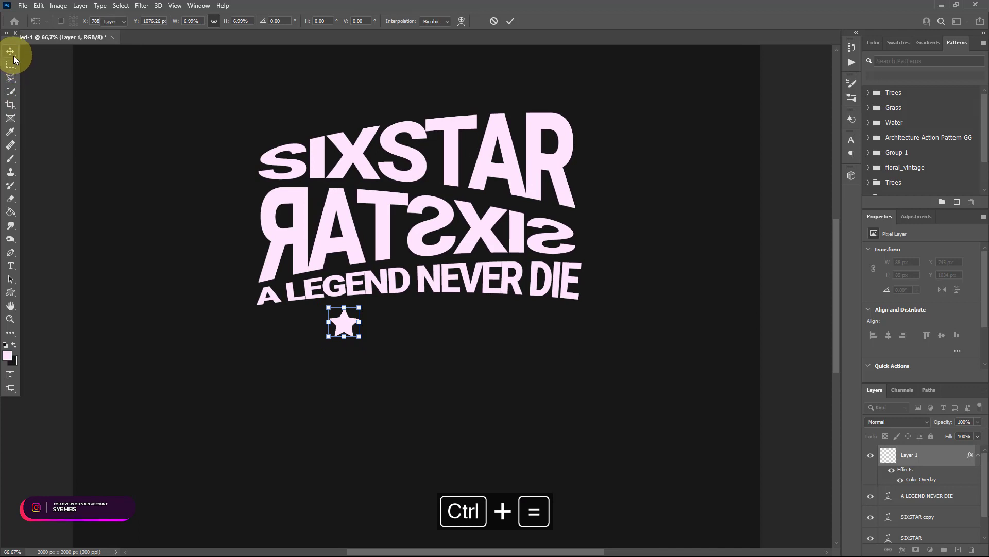
click(12, 54)
- Duplicate the star, place the copy beside the original on its right and scale it to about 76.8%
key(ctrl+j)
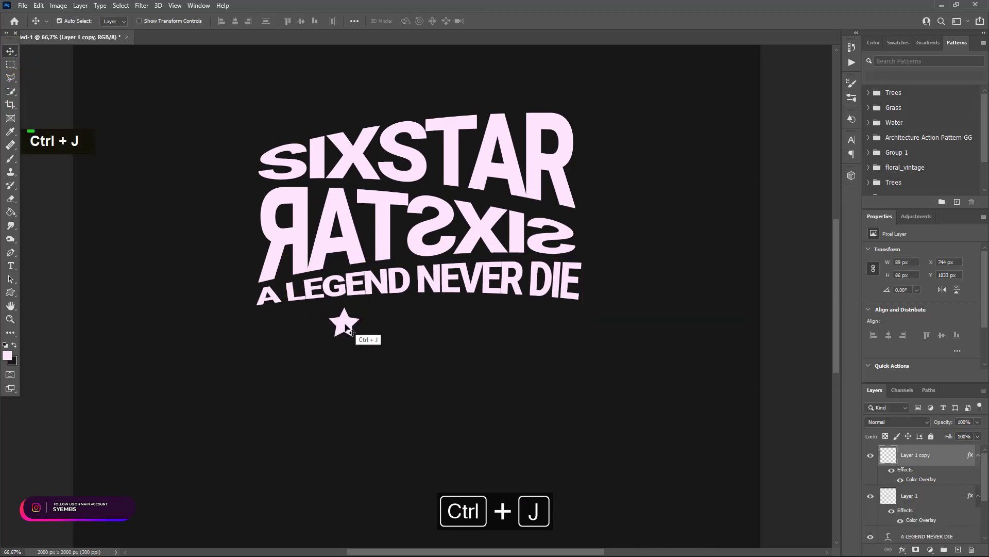
drag(350, 331, 385, 311)
key(ctrl+t)
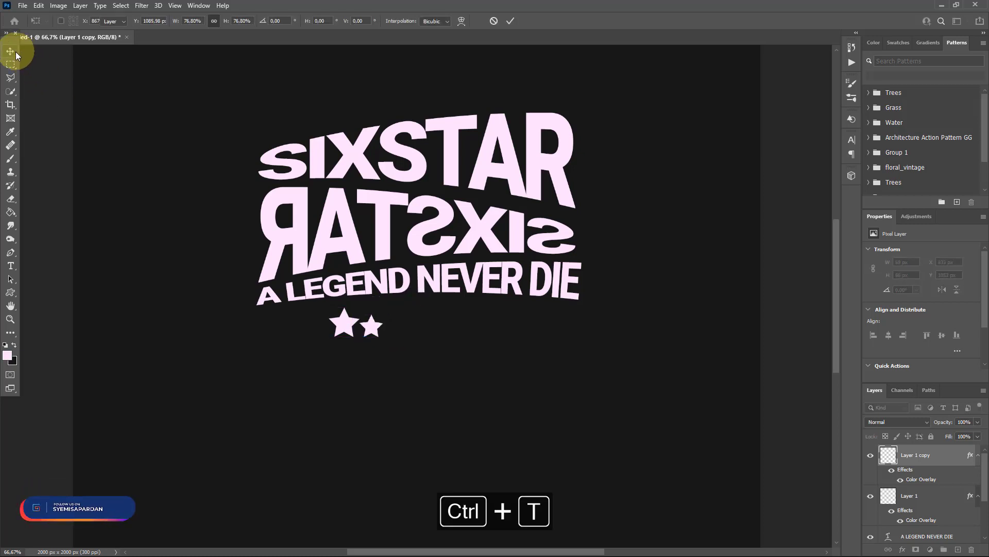
click(16, 54)
key(Right)
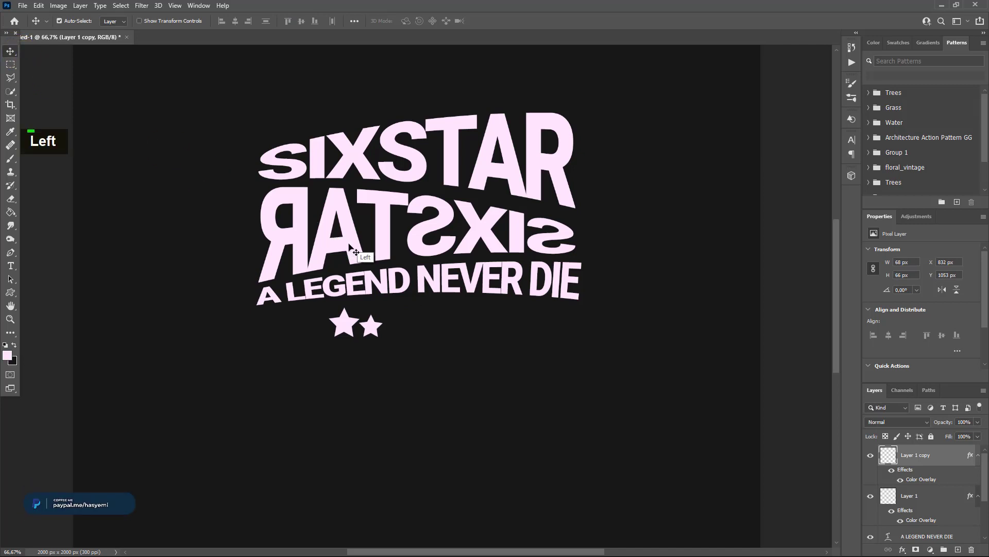
- Enlarge the second star to about 131% and nudge it right, leaving a small gap after the first star
key(ctrl+t)
drag(382, 314, 394, 303)
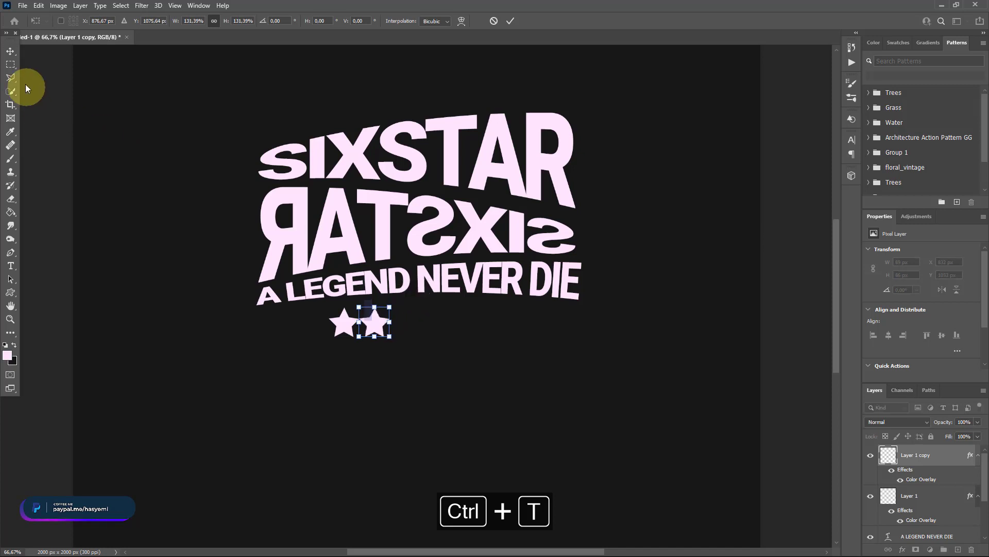
click(10, 51)
key(Right)
key(Right)
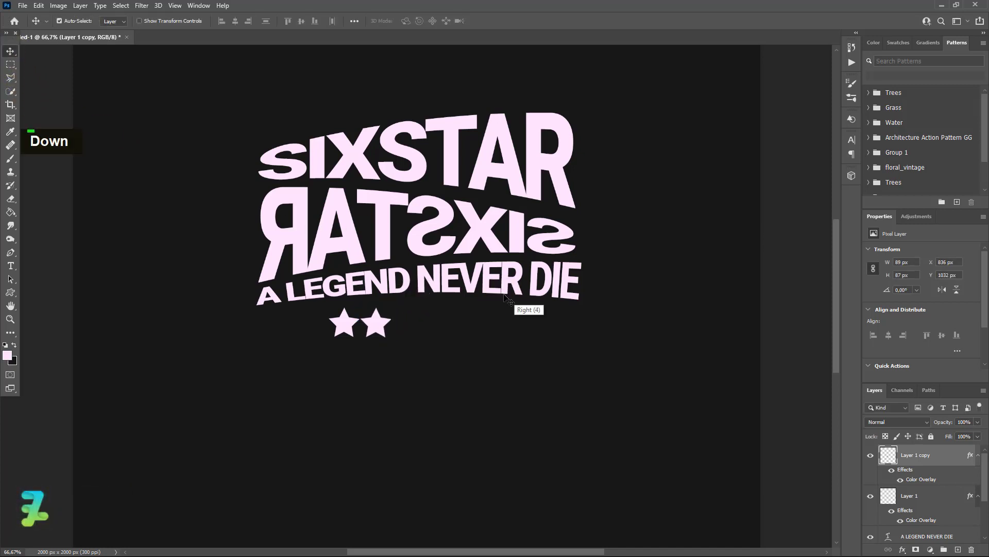
- Fine-tune the second star's size, then duplicate it as a slightly smaller third star to its right
key(ctrl+t)
drag(391, 307, 441, 313)
click(11, 51)
key(ctrl+j)
key(ctrl+t)
click(11, 52)
key(Right)
key(Right)
key(Right)
key(Right)
- Duplicate the third star as a smaller fourth star, about 66 px wide, continuing the row
key(ctrl+j)
key(ctrl+t)
click(7, 49)
- Duplicate the fourth star, move the copy right as the fifth star and reduce it to about 62 px wide
key(ctrl+j)
key(Right)
key(Right)
key(Right)
key(Right)
key(Right)
key(Right)
key(Right)
key(Right)
key(Right)
key(Right)
key(Right)
key(Right)
key(Right)
key(Right)
key(Right)
key(Right)
key(Right)
key(Right)
key(Right)
key(Right)
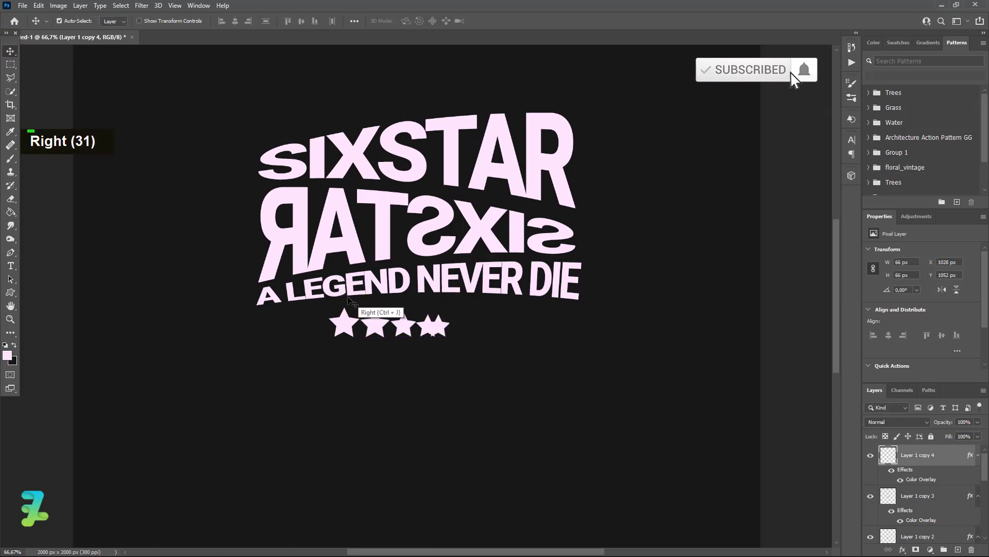
key(Left)
key(Left)
key(ctrl+t)
drag(463, 312, 461, 315)
click(14, 56)
- Duplicate the fifth star to its right and scale this sixth star to 86.7%
key(ctrl+j)
key(Right)
key(Right)
key(Right)
key(Right)
key(Right)
key(Right)
key(Right)
key(Right)
key(Right)
key(Right)
key(Right)
key(Right)
key(Right)
key(Right)
key(Right)
key(Right)
key(Right)
key(Right)
key(Right)
key(Right)
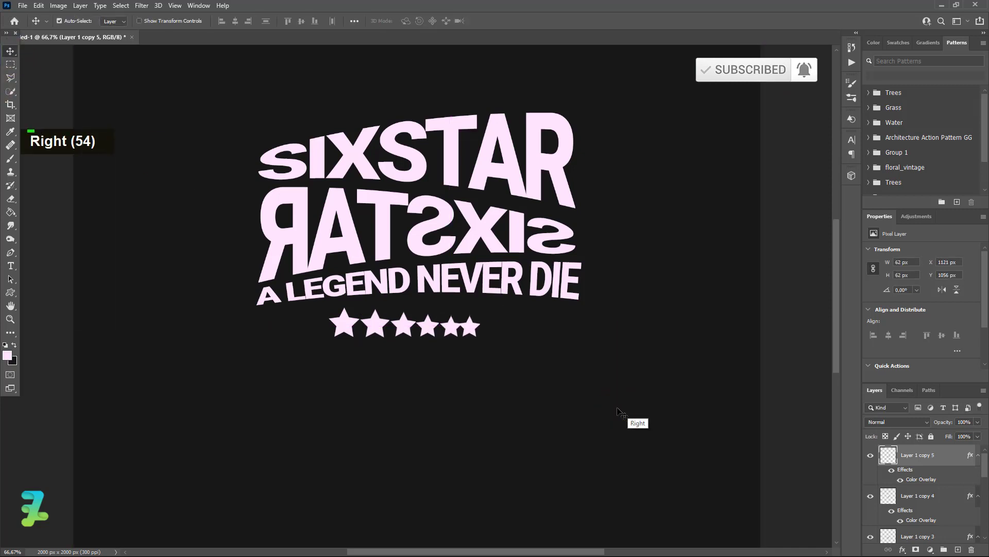
key(ctrl+t)
drag(485, 313, 483, 317)
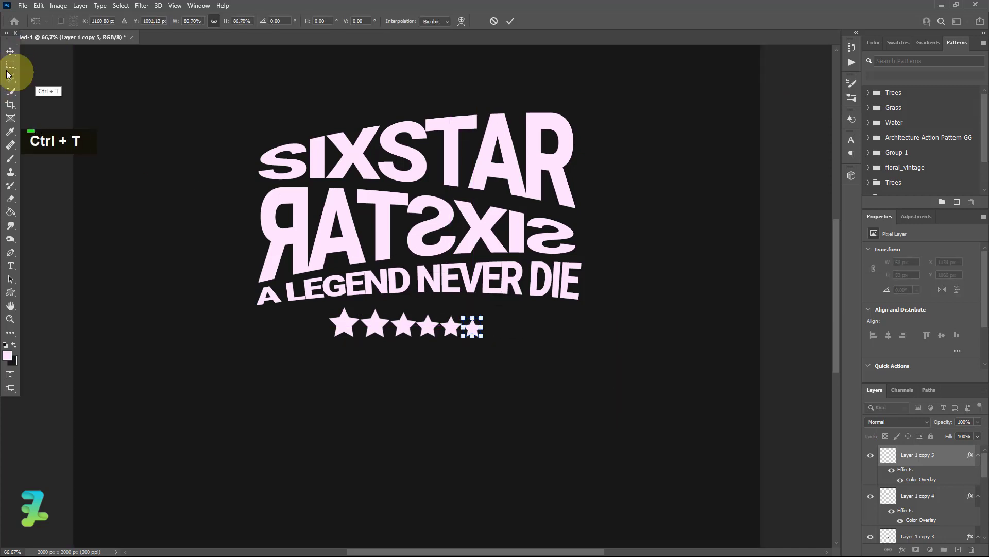
click(13, 52)
- Nudge the sixth and fifth stars right to widen the gaps at the end of the row
key(Right)
key(Right)
key(Right)
key(Right)
key(Right)
key(Right)
key(Right)
key(Right)
key(Right)
key(Right)
key(Right)
key(Right)
key(Right)
key(Right)
key(Right)
click(887, 496)
key(Right)
key(Right)
key(Right)
key(Right)
key(Right)
key(Right)
key(Right)
key(Right)
key(Right)
key(Left)
key(Left)
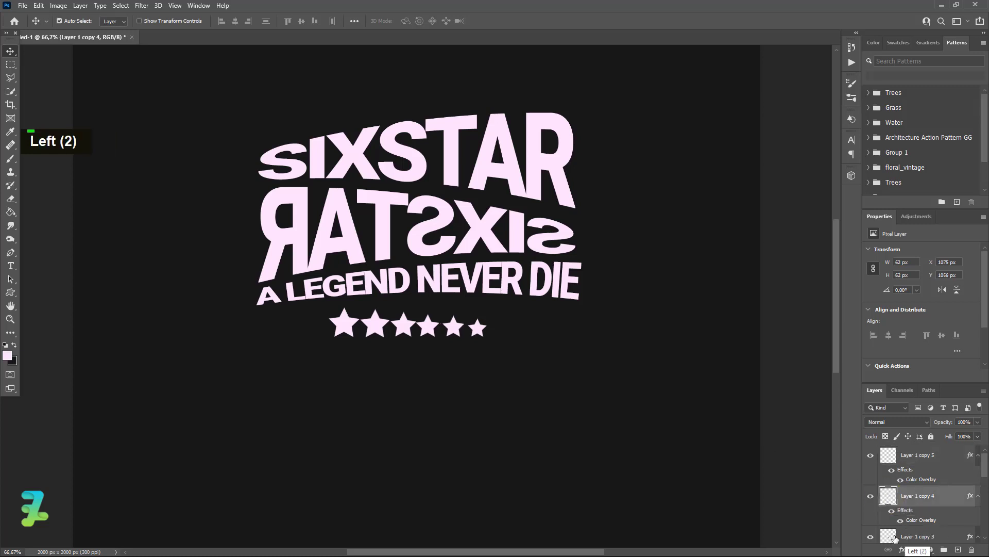
- Nudge the fourth star right and the third star slightly left to even out the spacing between them
click(891, 536)
key(Right)
key(Right)
key(Right)
scroll(890, 505, down, 1)
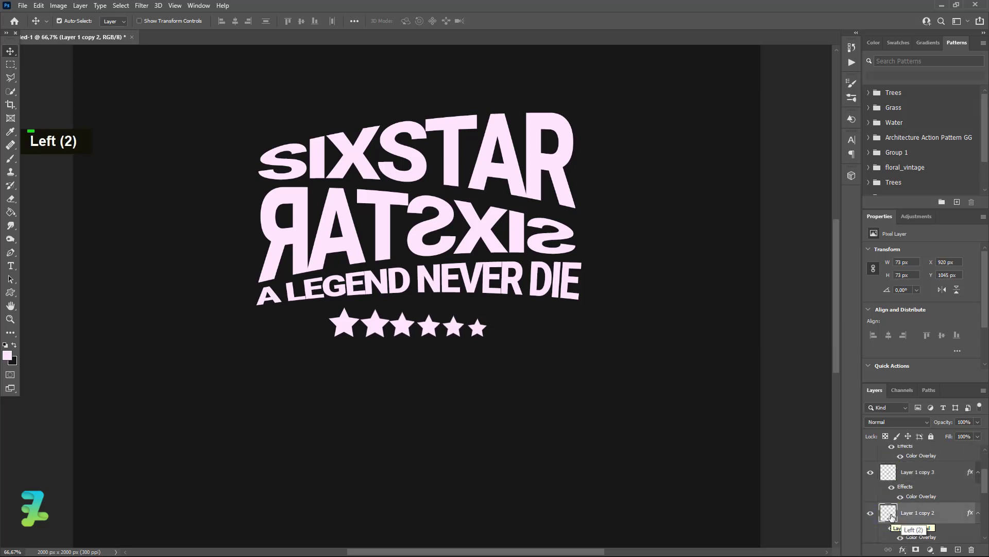
scroll(891, 516, down, 1)
- Shift the second star slightly left and the first star left to X 728 px, balancing the row's spacing
click(889, 512)
scroll(889, 512, down, 3)
scroll(885, 479, up, 1)
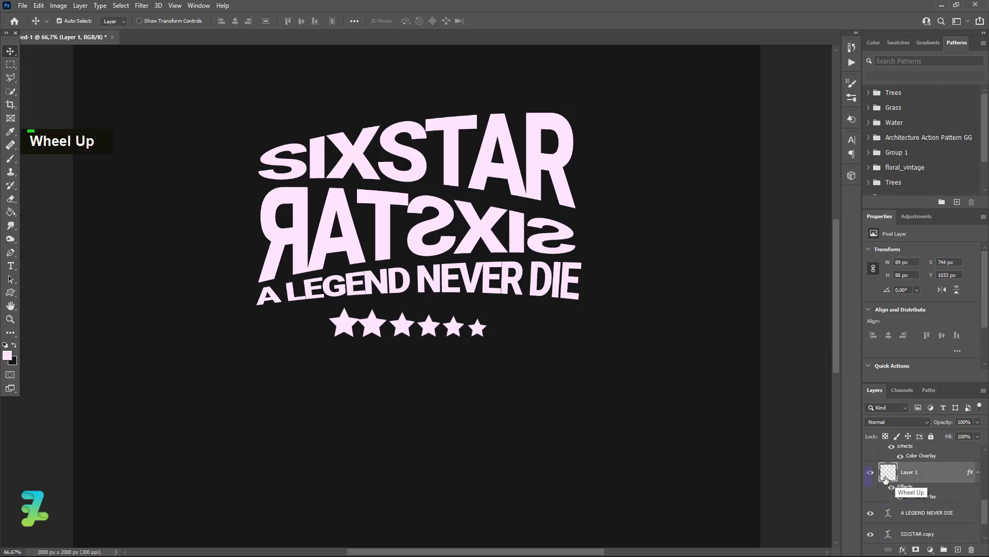
key(Left)
key(Left)
key(Left)
key(Left)
key(Left)
key(Left)
key(Left)
key(Left)
scroll(910, 516, up, 10)
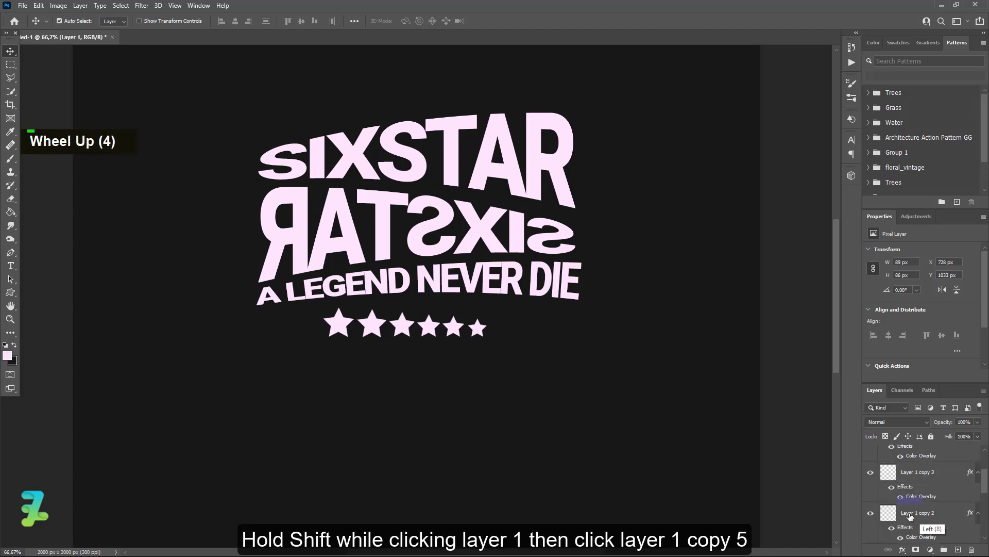
- Group all six star layers and center the group horizontally on the canvas
shift+click(917, 456)
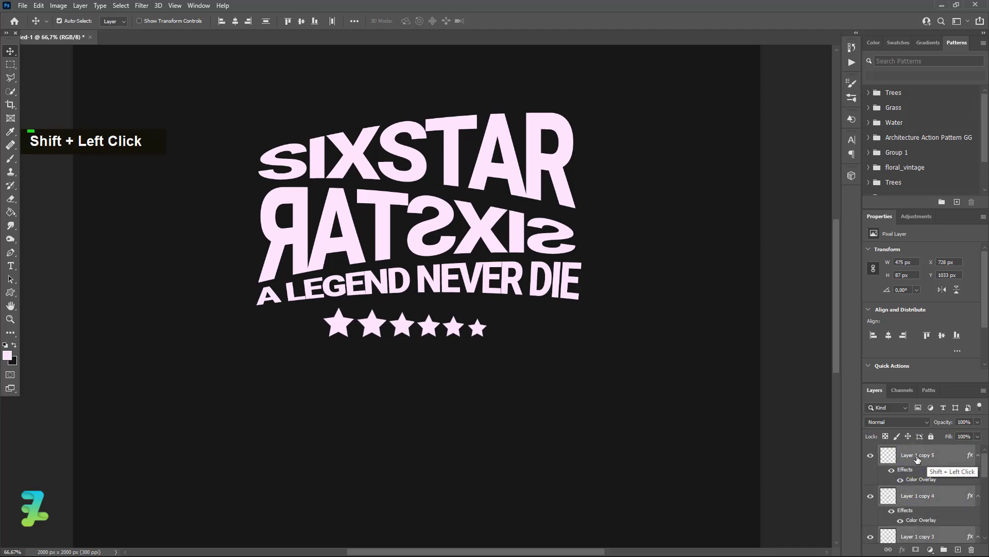
key(ctrl+g)
key(ctrl+a)
click(235, 21)
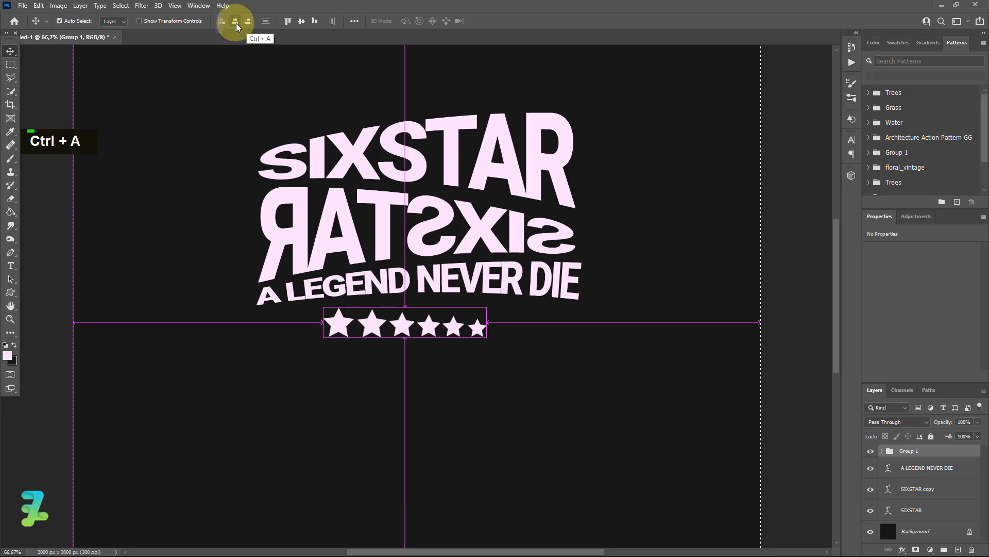
key(ctrl+d)
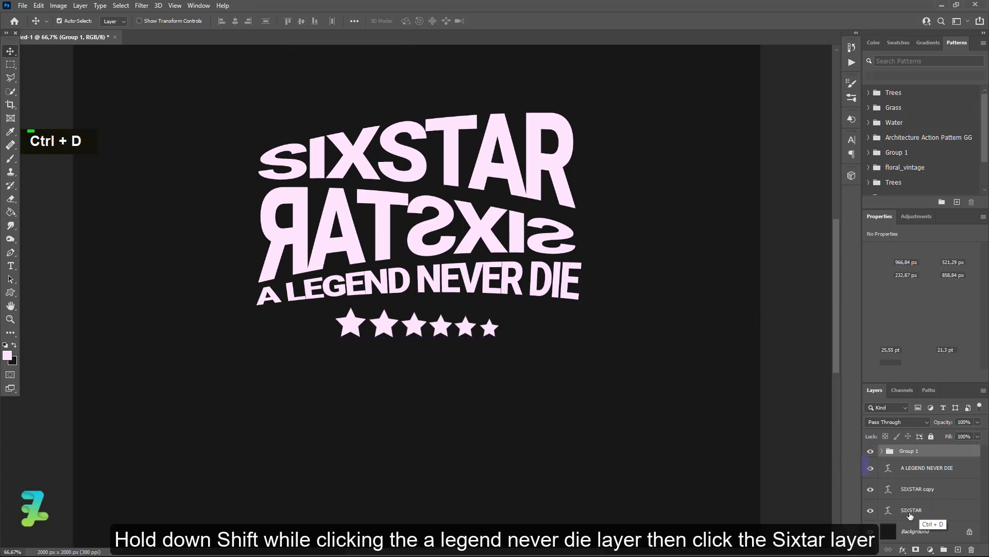
- Group the A LEGEND NEVER DIE, SIXSTAR copy and SIXSTAR text layers and center the group horizontally on the canvas
click(907, 468)
shift+click(915, 510)
key(ctrl+g)
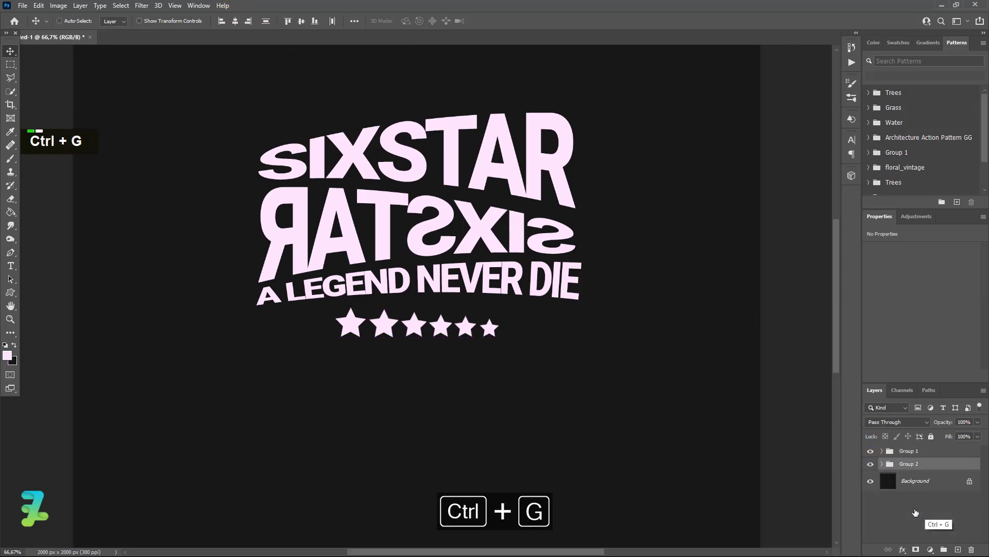
key(ctrl+a)
click(236, 23)
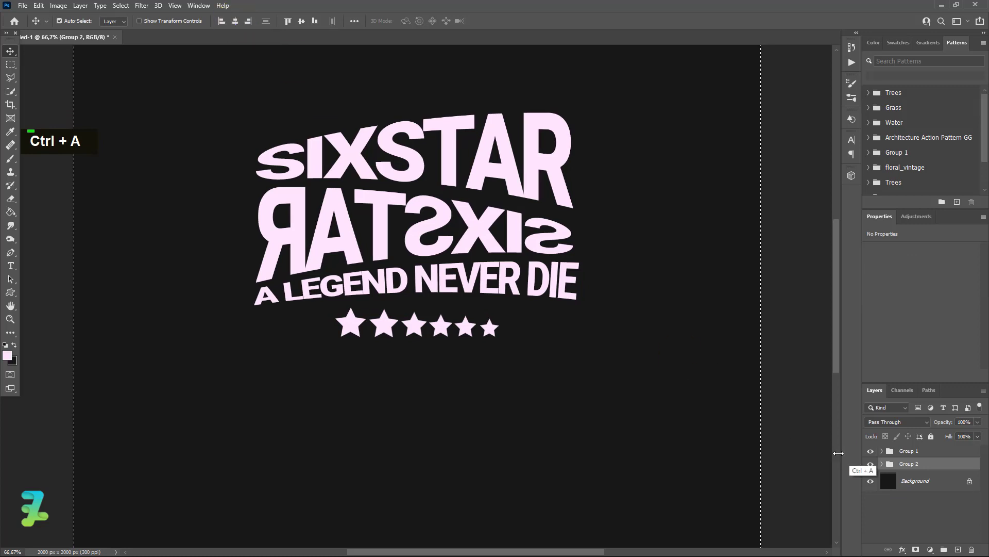
key(ctrl+d)
- Combine the star group and the text group into one group and center it horizontally and vertically on the canvas
shift+click(909, 455)
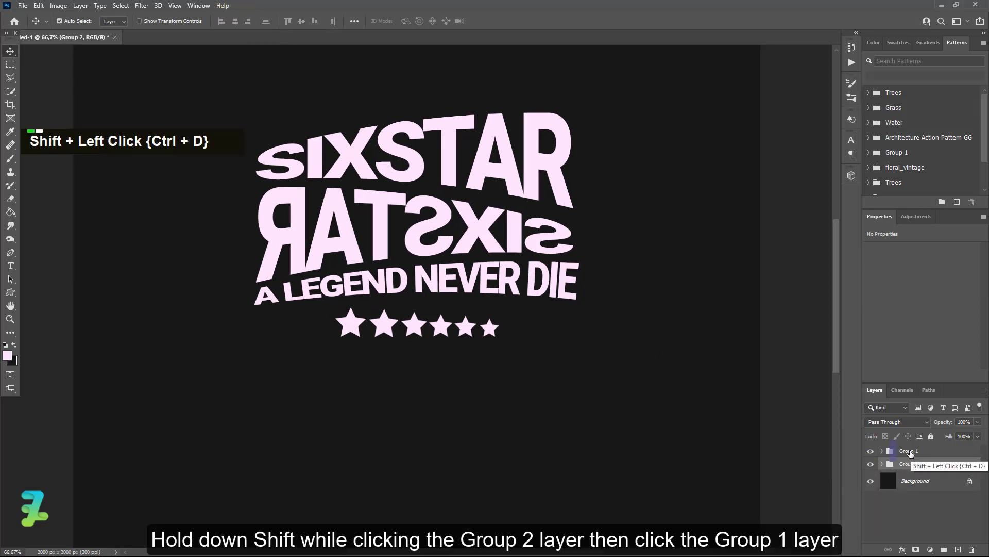
key(ctrl+g)
key(ctrl+a)
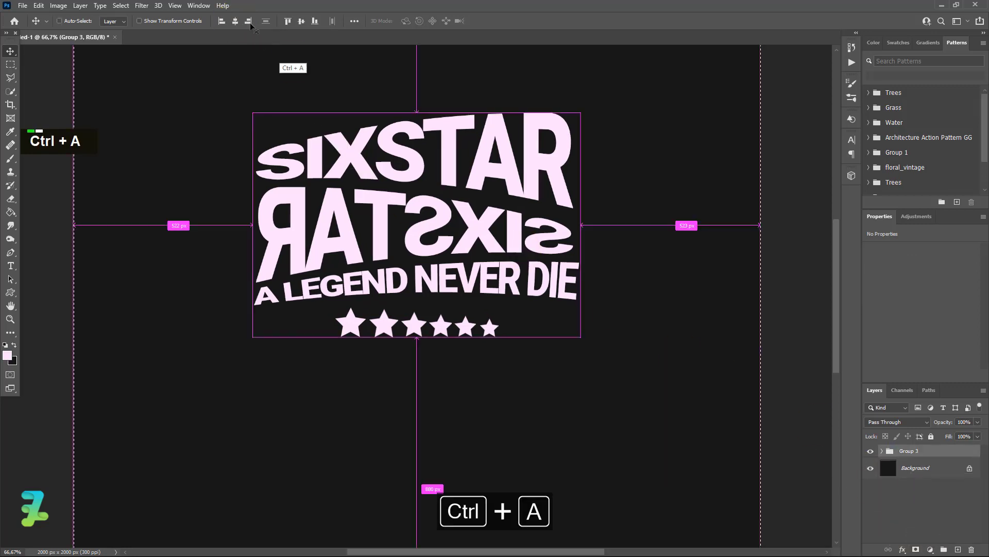
click(236, 21)
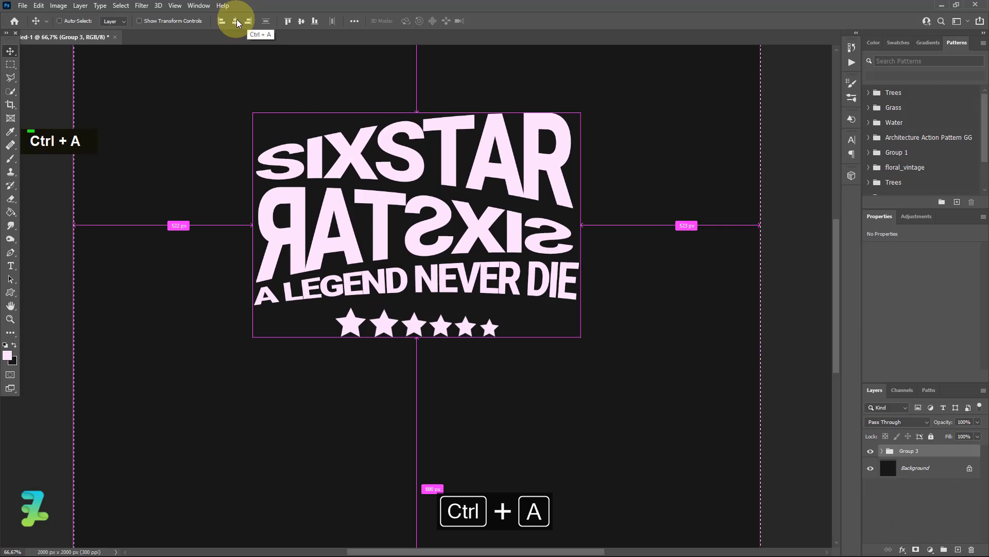
click(302, 20)
key(ctrl+d)
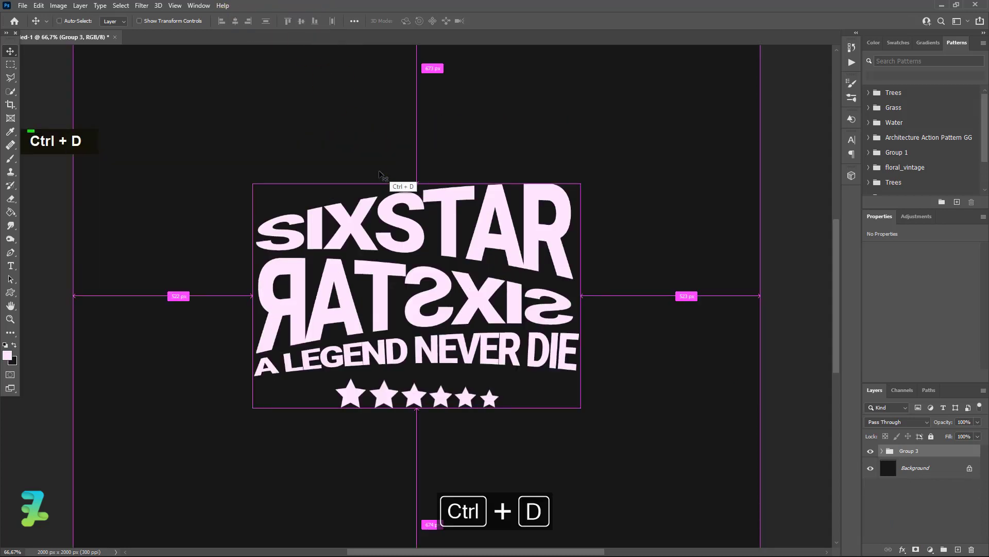
- Deselect the combined group and view the whole canvas at 33.33% zoom to examine the finished composition
key(ctrl+minus)
key(ctrl+minus)
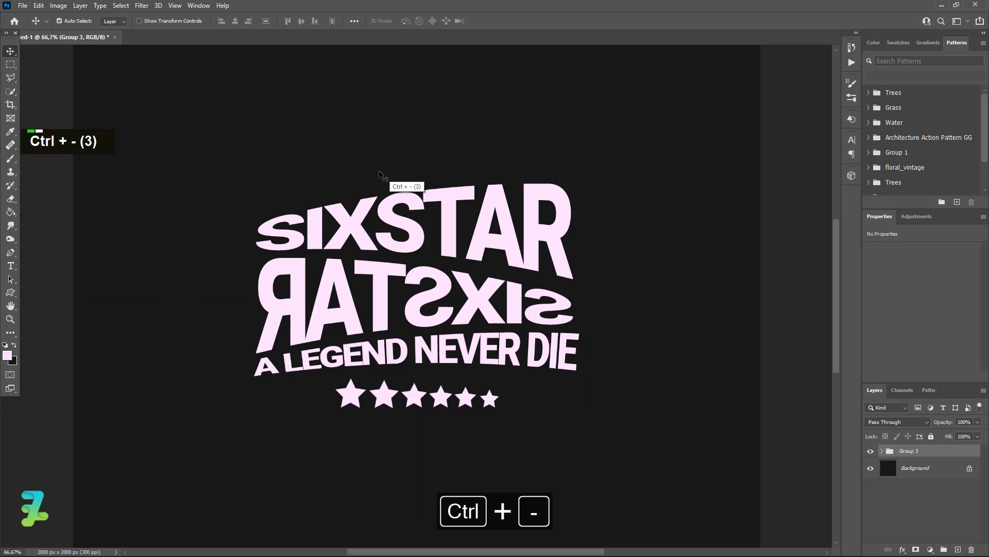
click(379, 170)
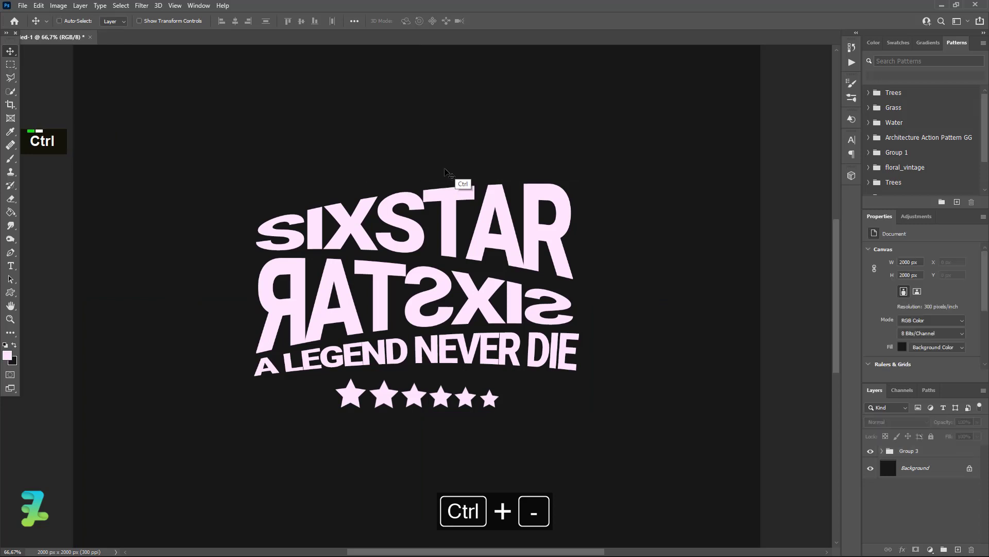
key(ctrl+minus)
key(ctrl+minus)
key(ctrl+equal)
key(ctrl+minus)
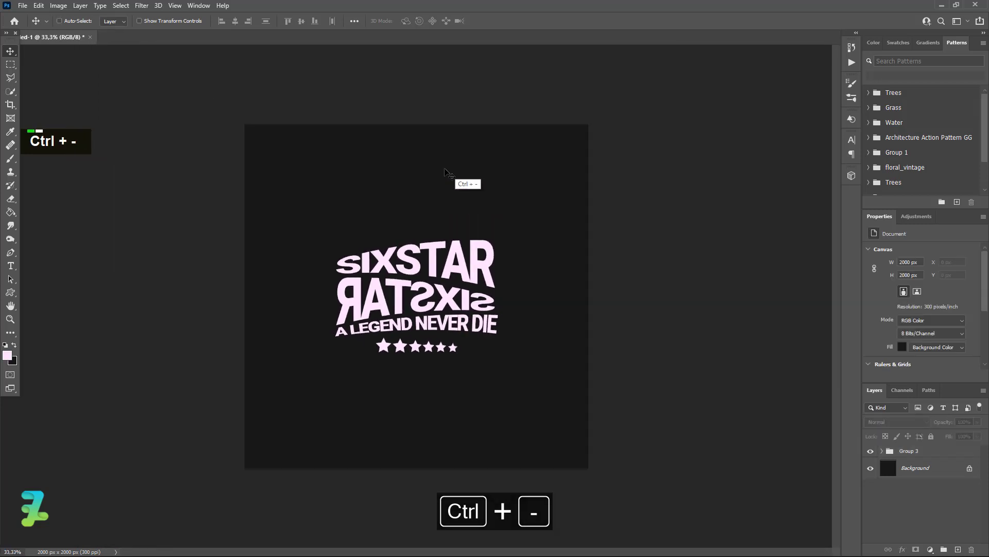